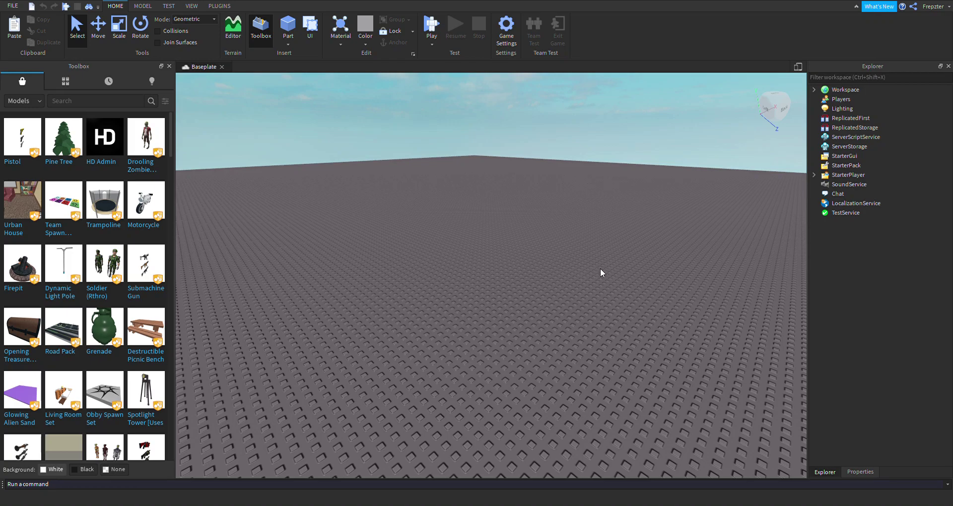
# - Insert a block part onto the baseplate
pyautogui.moveTo(600, 269)
pyautogui.mouseDown(button='right')
pyautogui.moveTo(619, 244)
pyautogui.moveTo(645, 253)
pyautogui.mouseUp(button='right')
pyautogui.moveTo(469, 289); pyautogui.dragTo(547, 404)
pyautogui.moveTo(590, 415); pyautogui.dragTo(578, 425, button='right')
pyautogui.scroll(5, 578, 425)
pyautogui.click(287, 28)
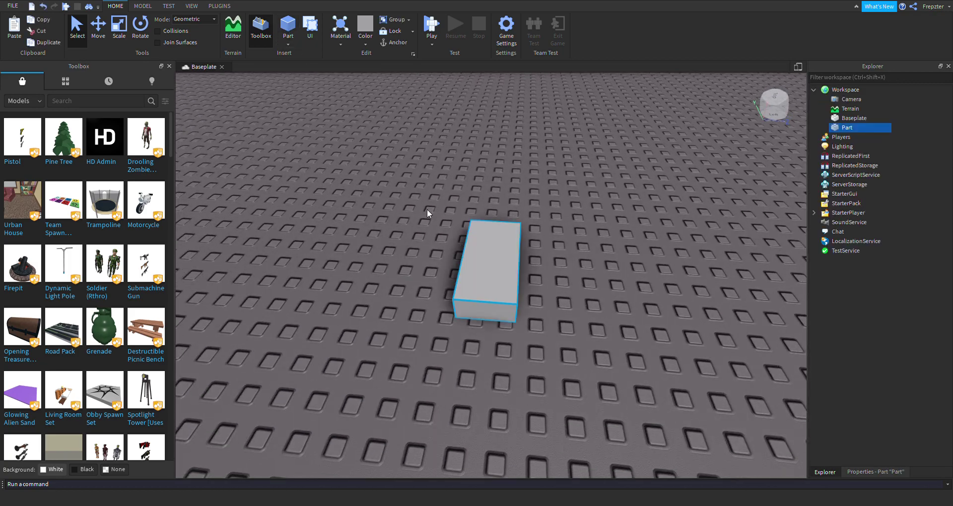
# - Move the new part upward so it floats above the baseplate
pyautogui.click(99, 31)
pyautogui.moveTo(447, 298); pyautogui.dragTo(529, 304, button='right')
pyautogui.moveTo(508, 267); pyautogui.dragTo(550, 181)
pyautogui.scroll(-3, 526, 229)
pyautogui.moveTo(564, 198); pyautogui.dragTo(557, 179, button='right')
pyautogui.click(571, 292)
# - Examine the floating part and its height above the baseplate from several angles and distances
pyautogui.moveTo(579, 315); pyautogui.dragTo(578, 248, button='right')
pyautogui.scroll(3, 579, 219)
pyautogui.moveTo(397, 182); pyautogui.dragTo(571, 272)
pyautogui.moveTo(498, 173); pyautogui.dragTo(540, 322)
pyautogui.click(615, 253)
pyautogui.moveTo(616, 253); pyautogui.dragTo(586, 291, button='right')
pyautogui.scroll(4, 586, 291)
pyautogui.moveTo(250, 184); pyautogui.dragTo(567, 381)
pyautogui.moveTo(595, 372); pyautogui.dragTo(677, 359, button='right')
pyautogui.click(677, 359)
pyautogui.scroll(-8, 541, 336)
pyautogui.moveTo(434, 249); pyautogui.dragTo(610, 340)
pyautogui.click(647, 354)
pyautogui.scroll(3, 646, 353)
pyautogui.click(521, 271)
pyautogui.moveTo(555, 328); pyautogui.dragTo(668, 359, button='right')
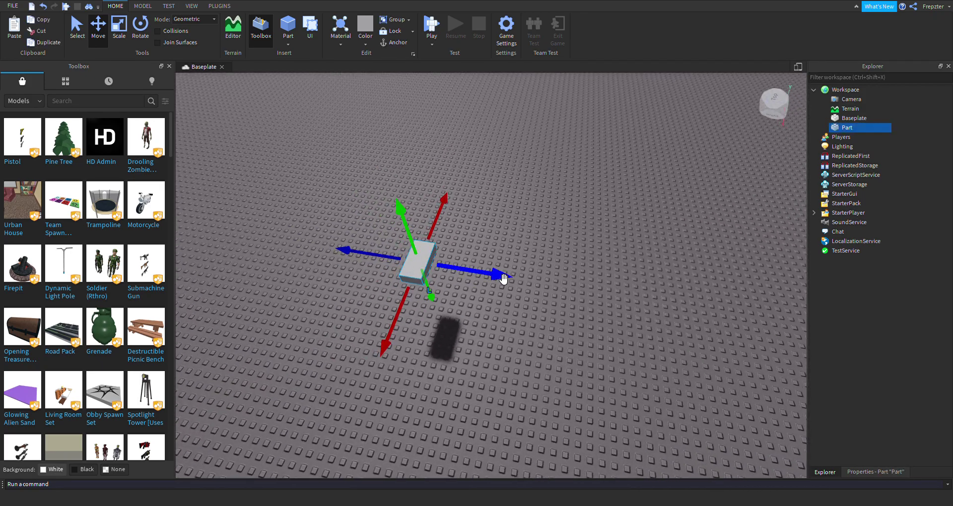
pyautogui.moveTo(502, 278); pyautogui.dragTo(504, 281)
pyautogui.moveTo(504, 281); pyautogui.dragTo(404, 204, button='right')
pyautogui.click(504, 266)
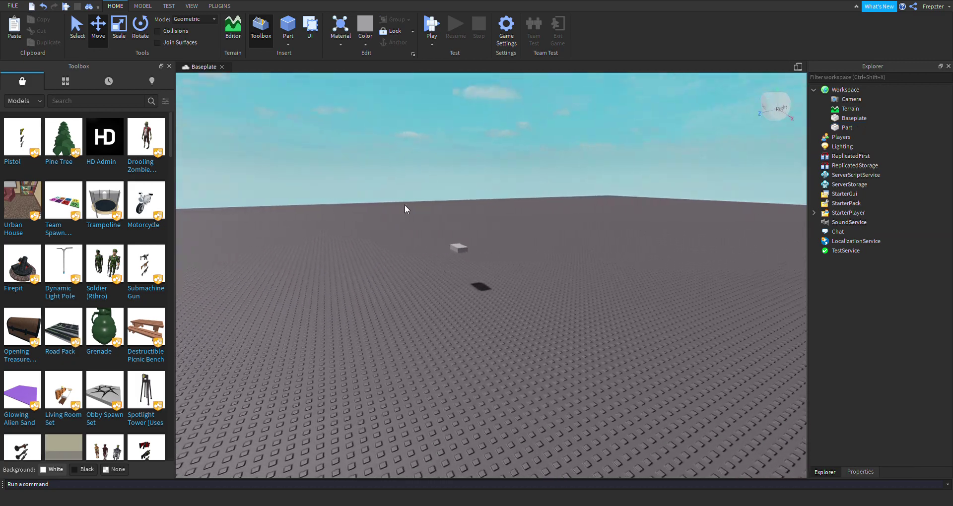
pyautogui.click(457, 246)
pyautogui.click(546, 293)
pyautogui.press('w')
pyautogui.moveTo(546, 293); pyautogui.dragTo(551, 243, button='right')
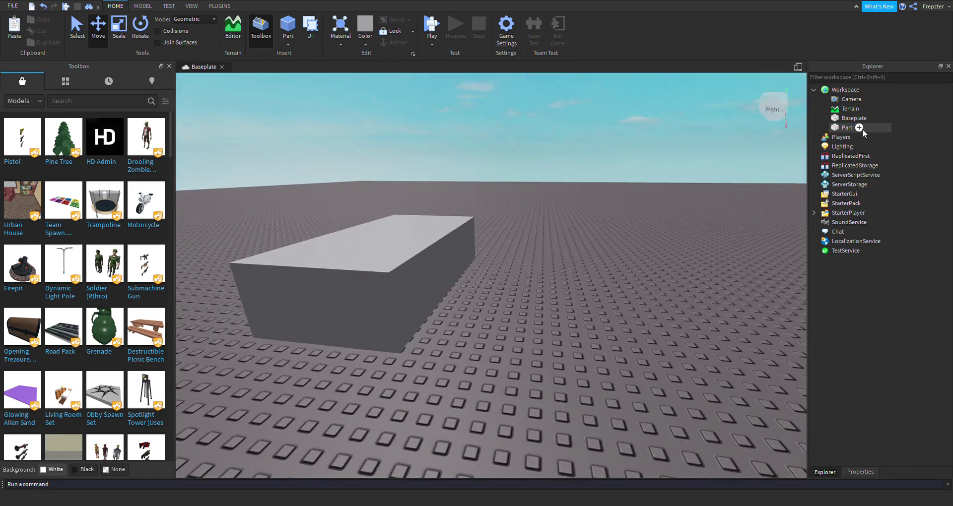
# - Add a Script inside the part and rename it ZeroGravityScript
pyautogui.click(862, 128)
pyautogui.click(819, 169)
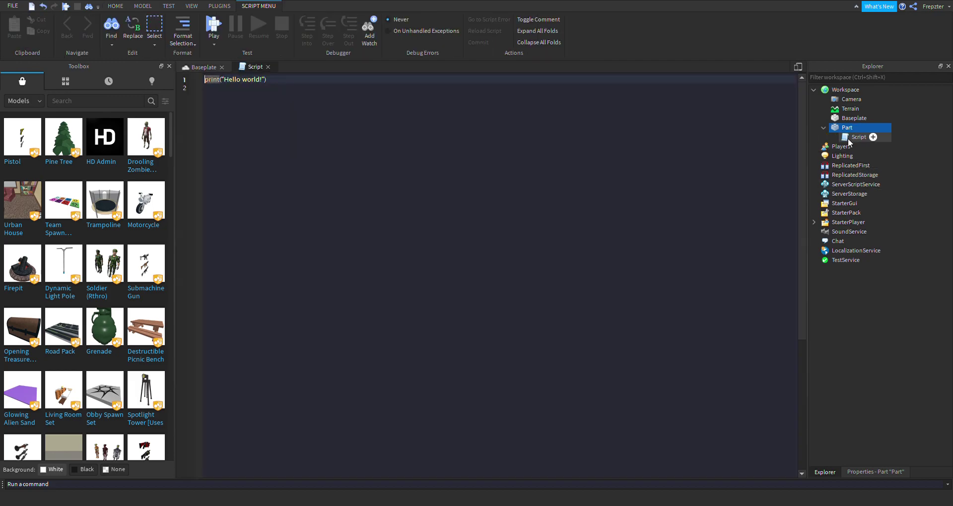
pyautogui.press('F2')
pyautogui.write('Zer')
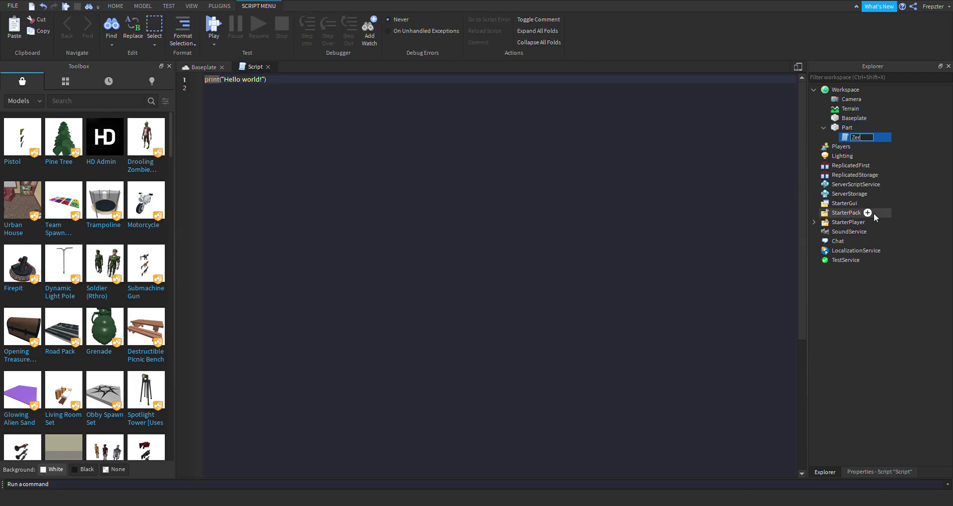
pyautogui.write('oGravityScript')
pyautogui.press('Return')
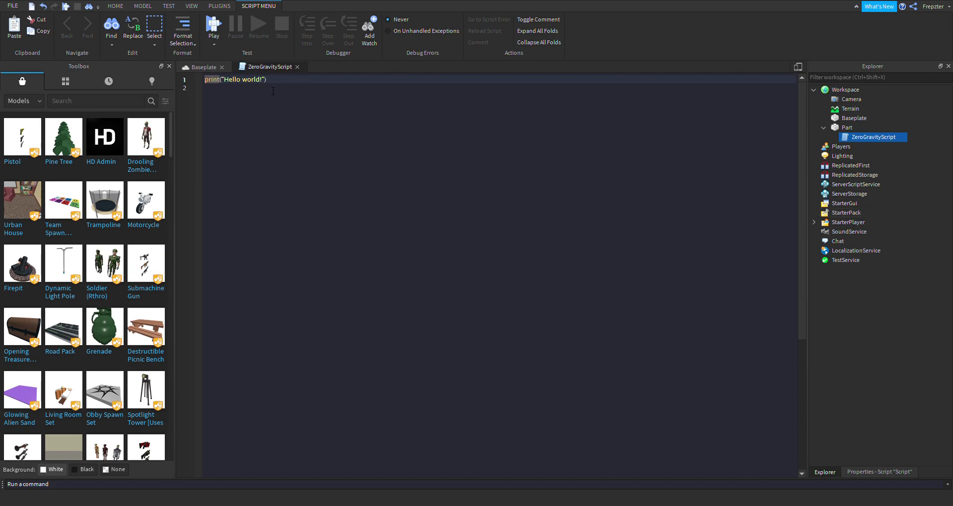
# - Replace the default print line in the script with `local part = script.Parent`
pyautogui.moveTo(278, 79); pyautogui.dragTo(81, 76)
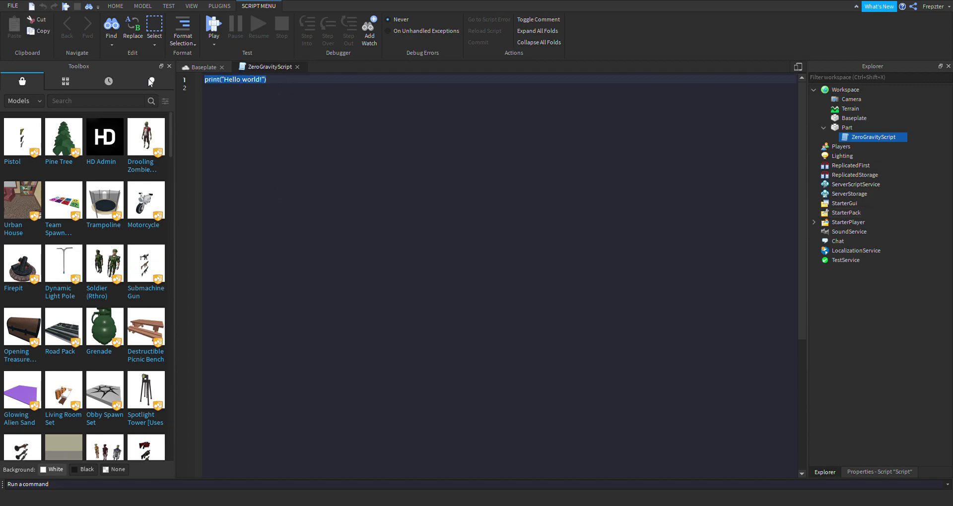
pyautogui.press('BackSpace')
pyautogui.write('local')
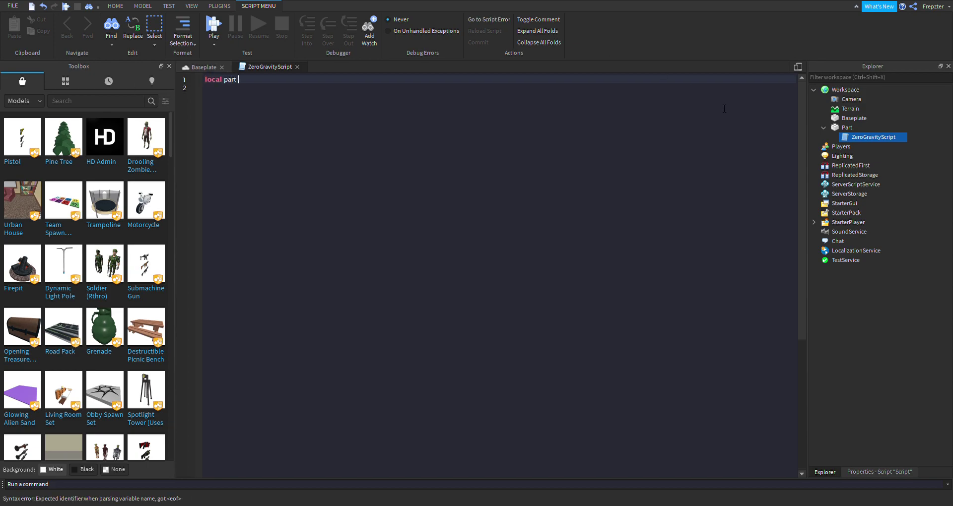
pyautogui.write(' part = script.Parent')
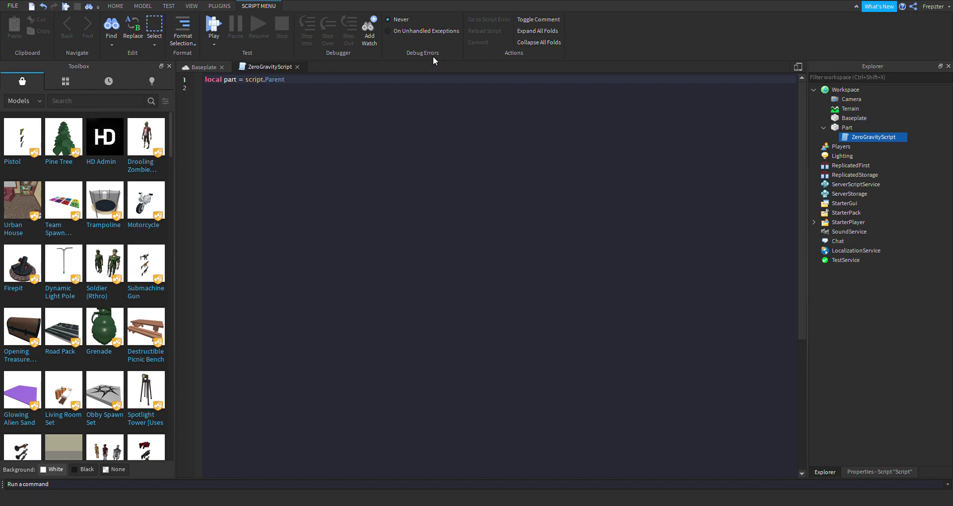
# - Rename the variable on line 1 of the script to ZeroGPart
pyautogui.doubleClick(232, 83)
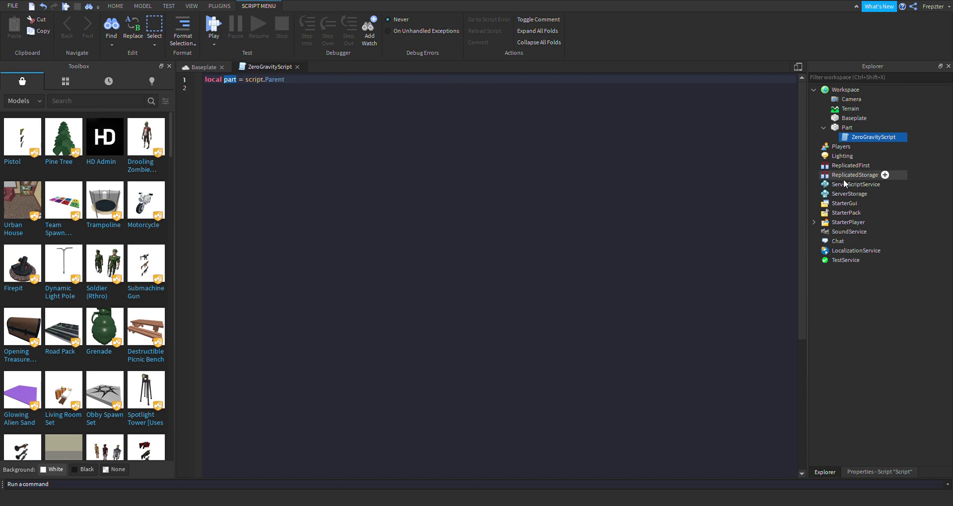
pyautogui.write('ZeroG')
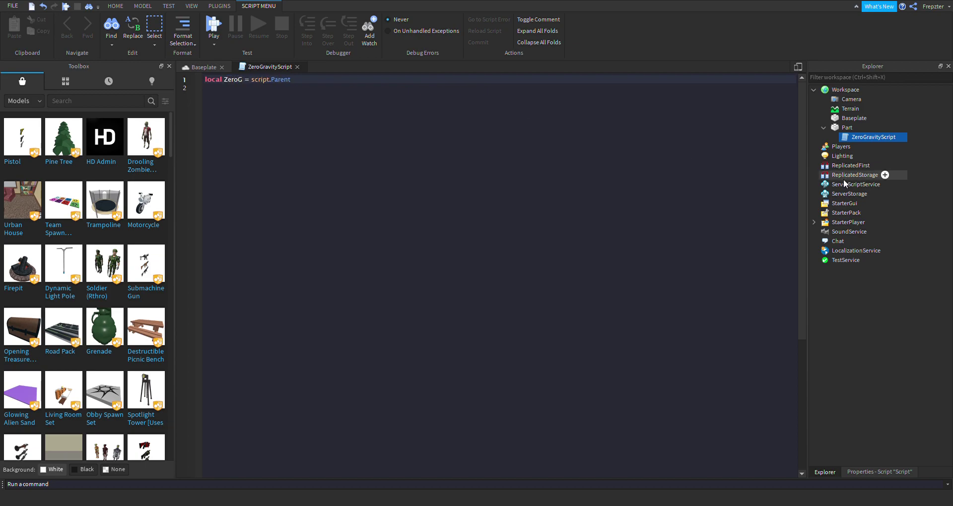
pyautogui.write('Part')
pyautogui.click(274, 102)
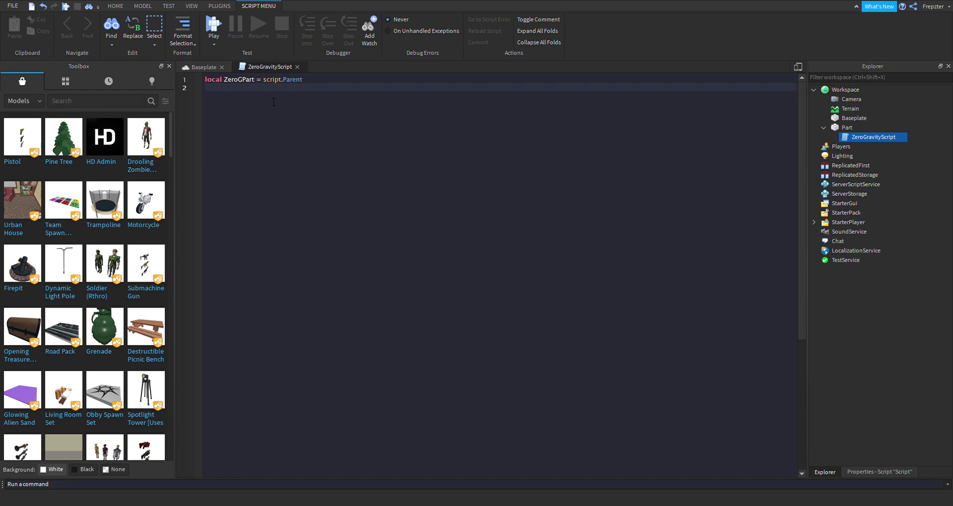
# - Declare the body velocity on line 2 with `local bv = Instance.new("BodyVelocity")`
pyautogui.press('Return')
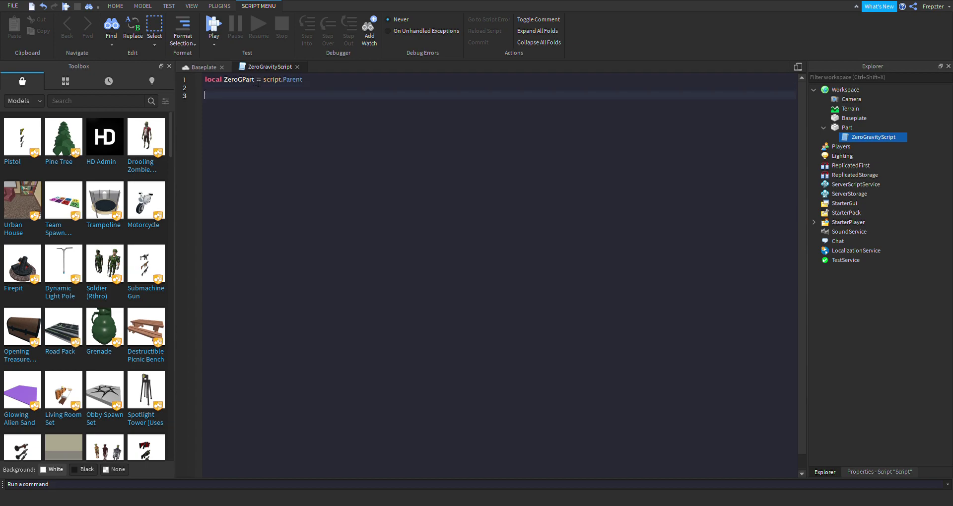
pyautogui.doubleClick(231, 80)
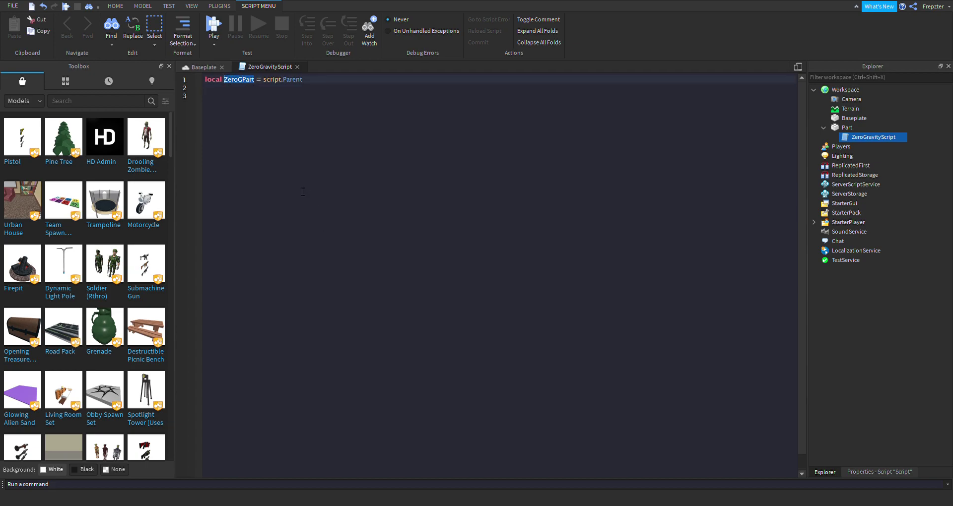
pyautogui.click(225, 127)
pyautogui.click(214, 90)
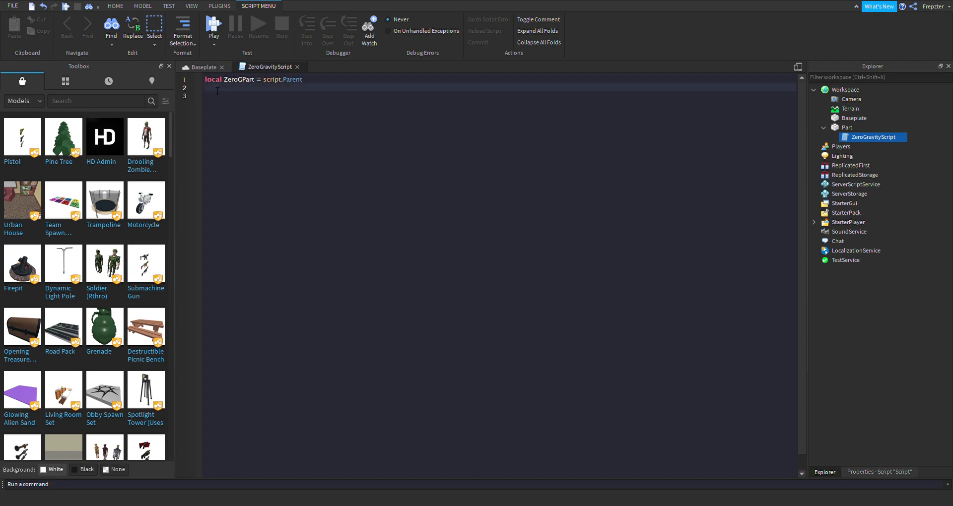
pyautogui.write('local')
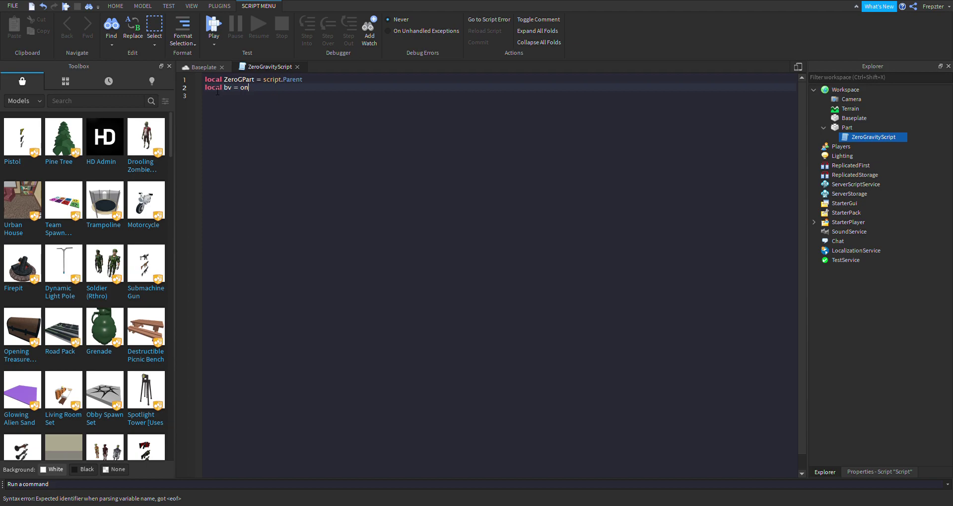
pyautogui.write(' bv = Instance.new("BodyVelocity"')
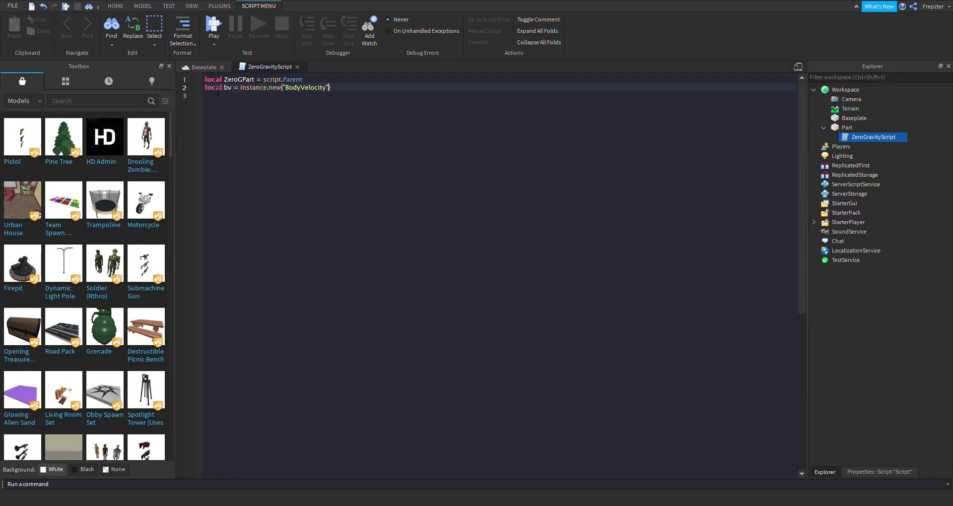
# - Set the body velocity's maximum force on line 3 with `bv.MaxForce = Vector3.new(0,math.huge,0)`
pyautogui.press('Return')
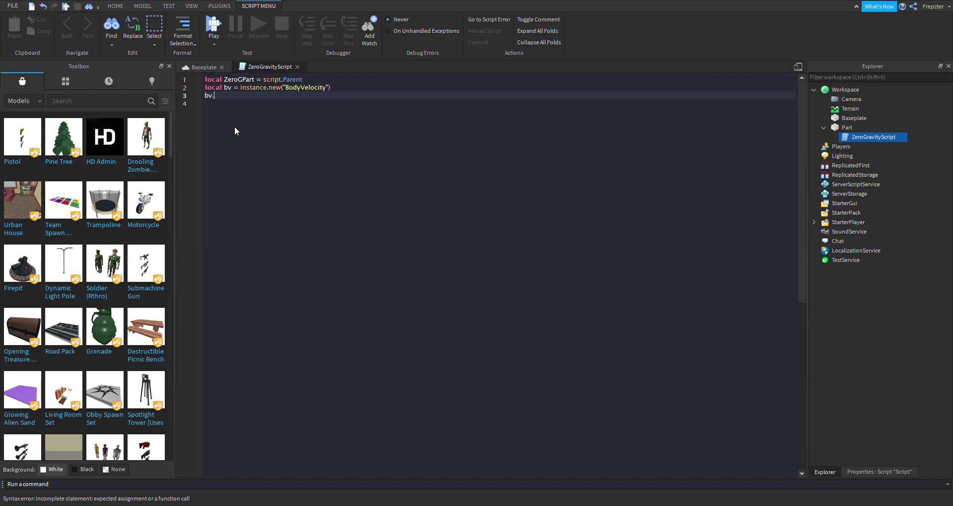
pyautogui.write('MaxForce =')
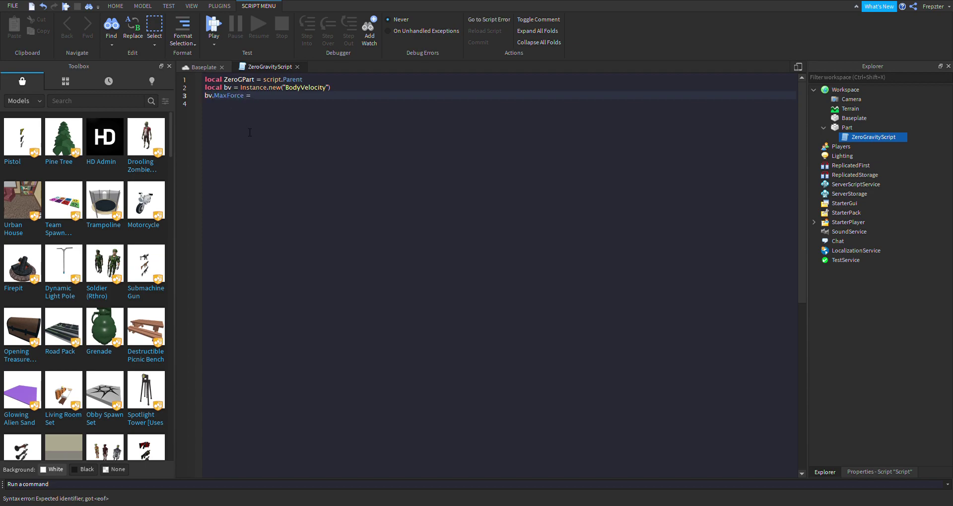
pyautogui.write(' vector3.new(0,m')
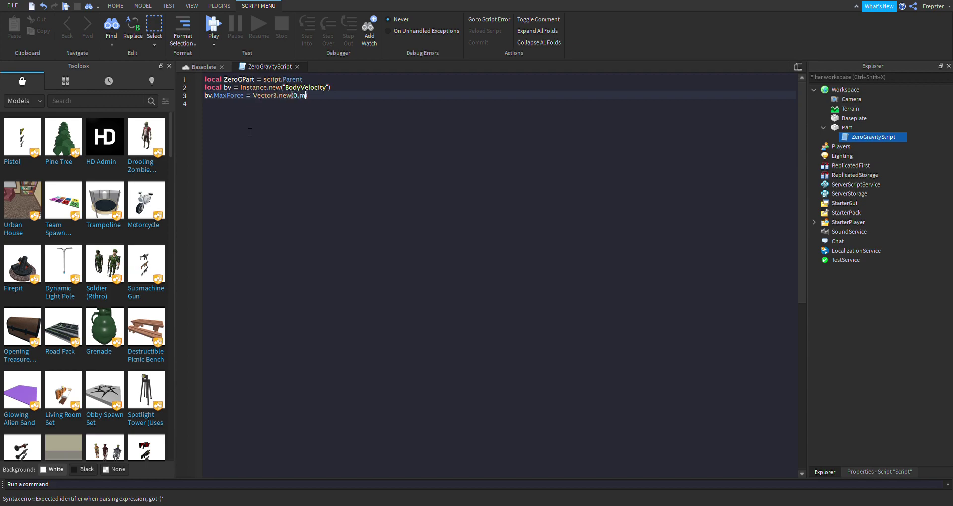
pyautogui.write('ath.h')
pyautogui.write('uge')
pyautogui.press('Return')
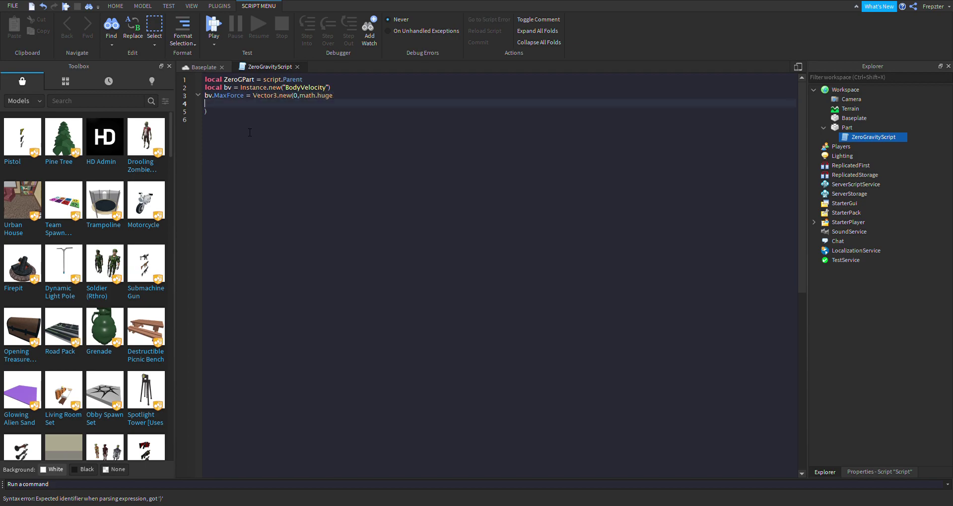
pyautogui.press('Left')
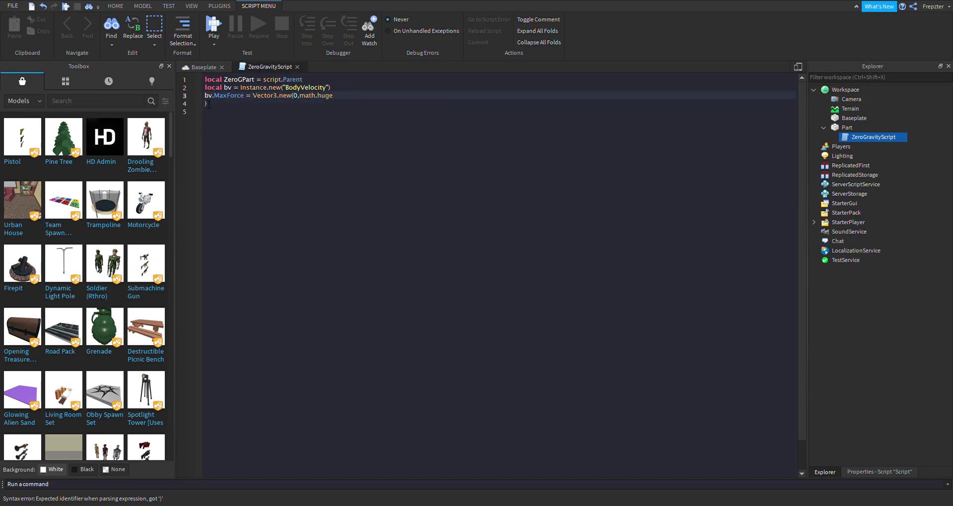
pyautogui.press('Delete')
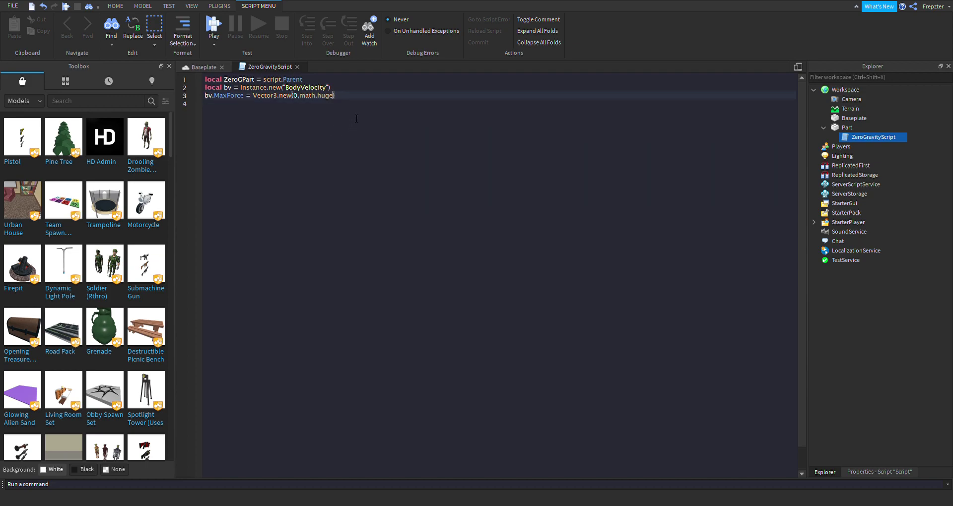
pyautogui.write(',0')
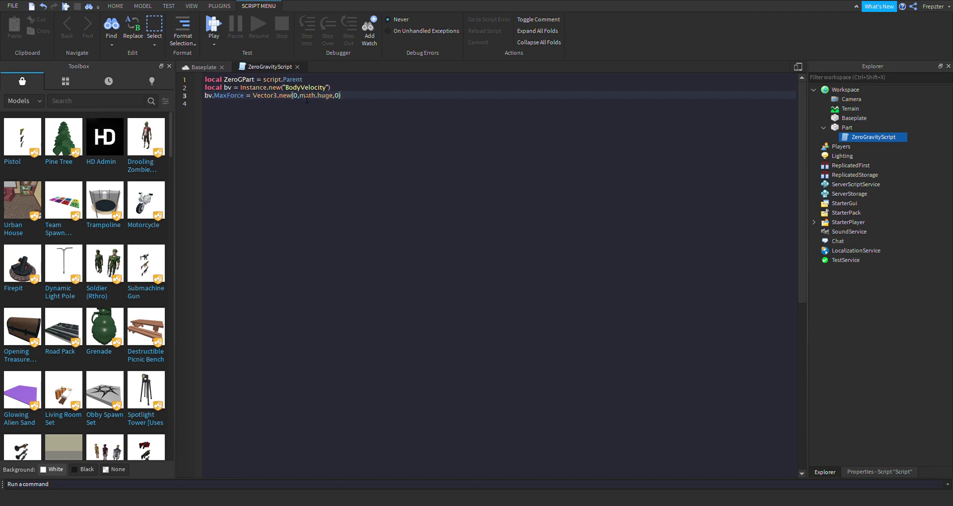
# - Set the body velocity's speed to zero on line 4 with `bv.Velocity = Vector3.new(0,0,0)`
pyautogui.click(300, 115)
pyautogui.click(346, 96)
pyautogui.click(309, 113)
pyautogui.moveTo(227, 96); pyautogui.dragTo(372, 104)
pyautogui.click(258, 120)
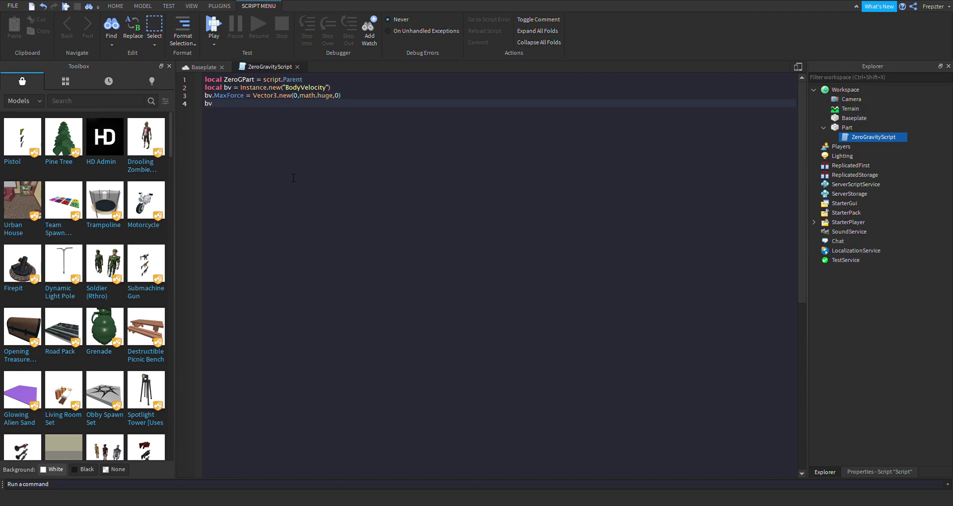
pyautogui.write('bv.')
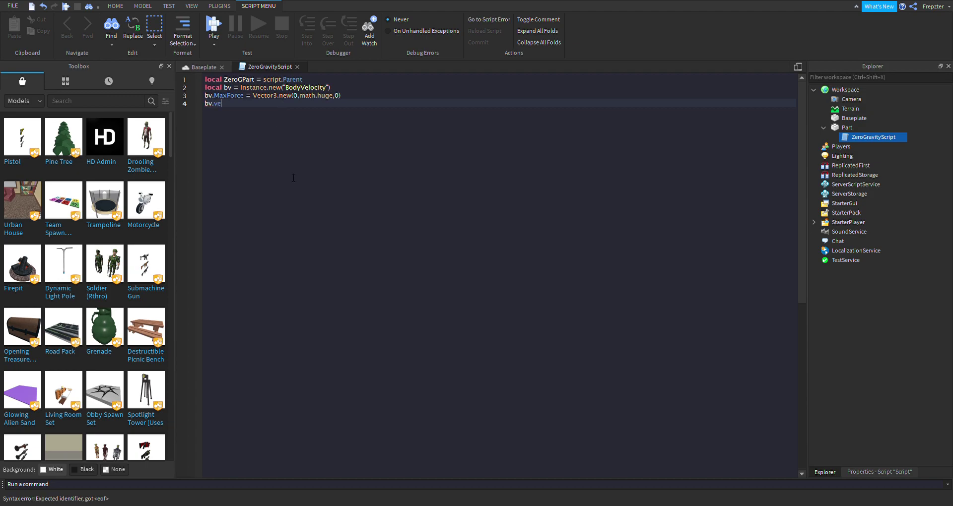
pyautogui.write('Velocity = 0')
pyautogui.press('BackSpace')
pyautogui.write('ve')
pyautogui.press('Tab')
pyautogui.write('.new(')
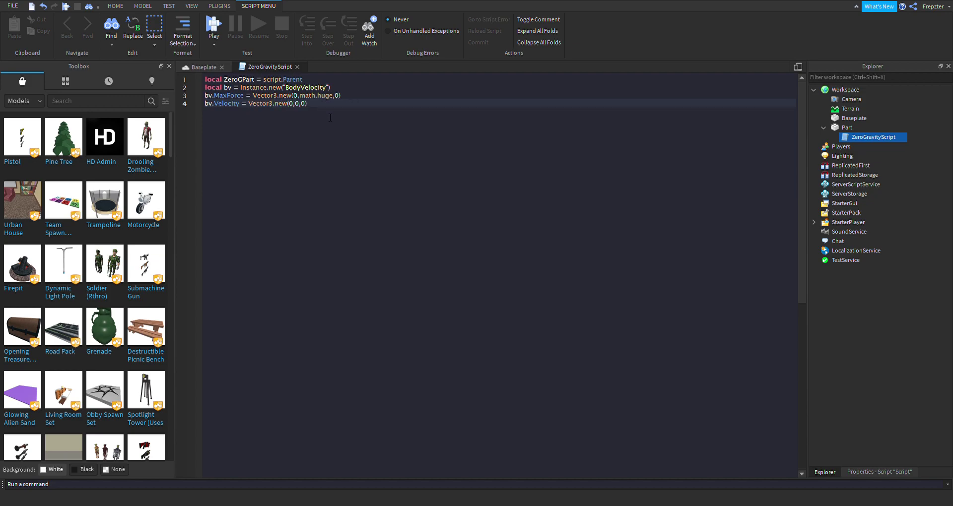
# - Name the body velocity on line 5 with `bv.Name = ("ZeroGEffect")`
pyautogui.press('Return')
pyautogui.write('bv.')
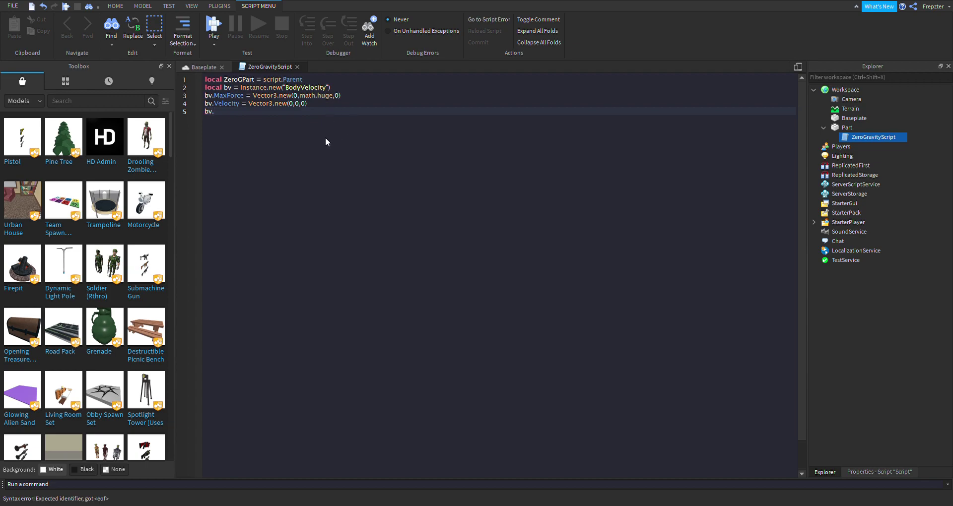
pyautogui.scroll(-1, 244, 171)
pyautogui.write('.')
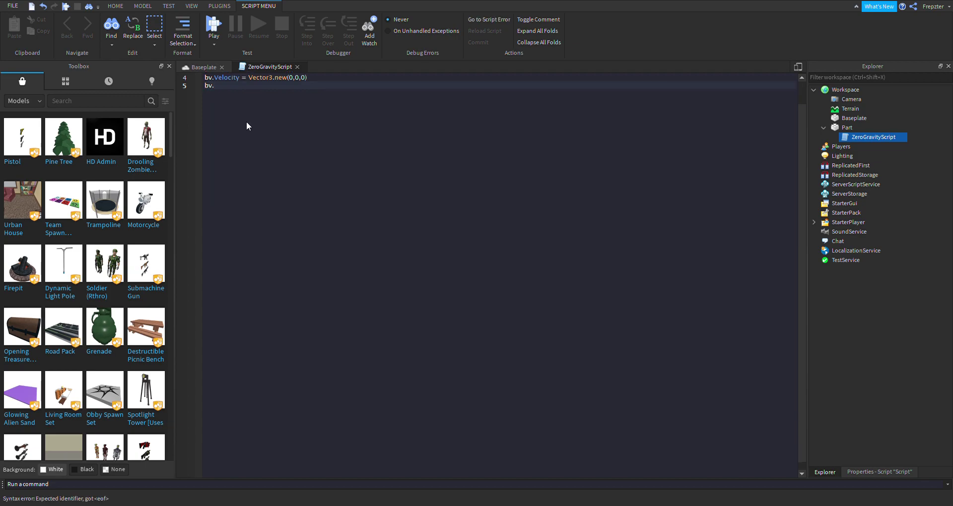
pyautogui.write('Name = ("Zer')
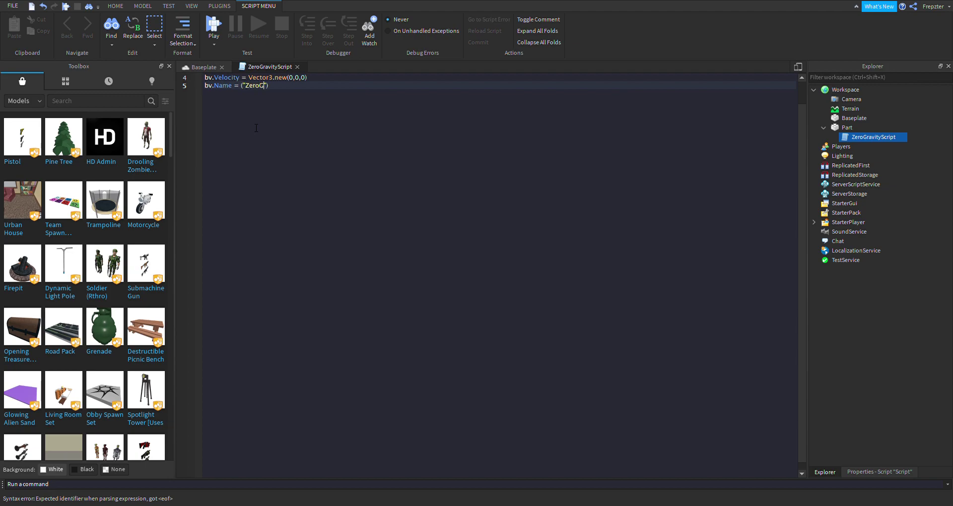
pyautogui.write('oGEffect')
pyautogui.scroll(1, 333, 191)
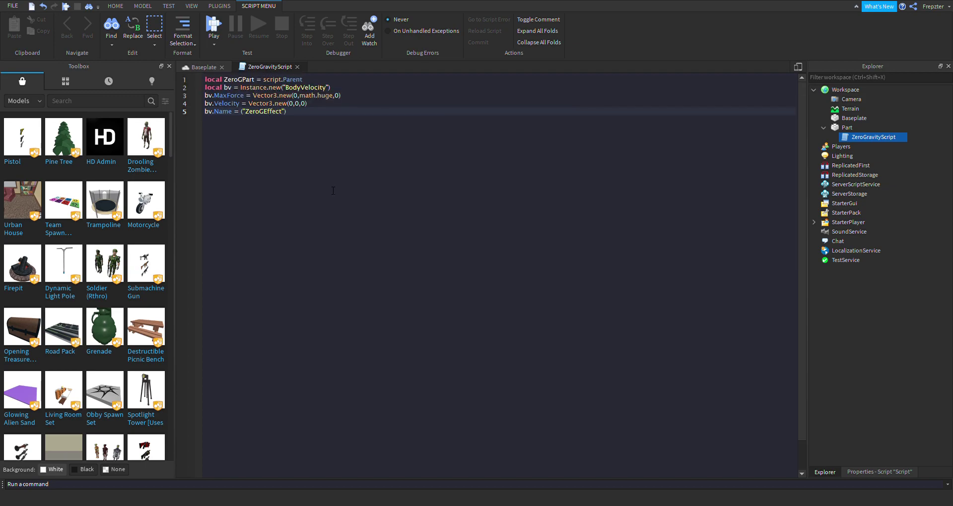
# - Parent the body velocity to the part on line 6 with `bv.Parent = ZeroGPart`
pyautogui.click(292, 117)
pyautogui.press('Return')
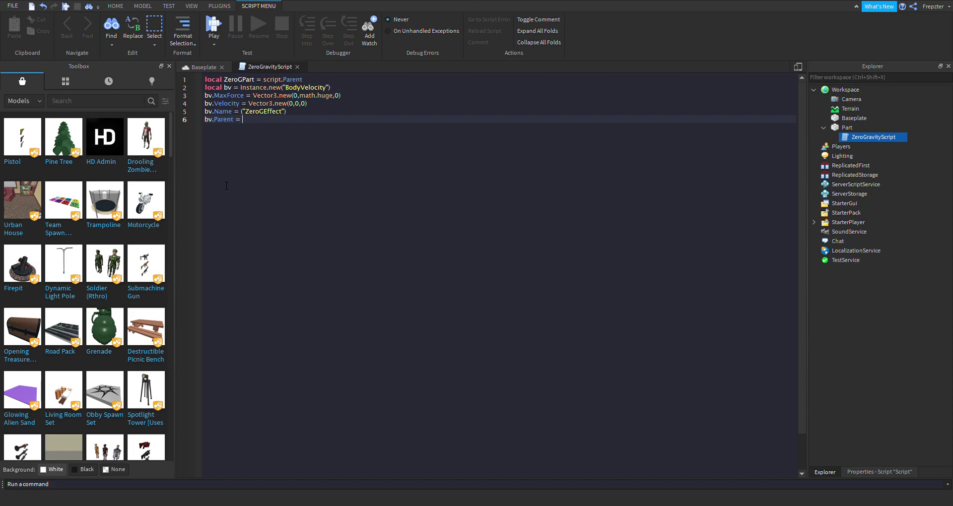
pyautogui.write('bv.Parent = zer')
pyautogui.press('Tab')
# - Return to the Baseplate view and lower the floating part closer to the ground
pyautogui.click(204, 70)
pyautogui.click(538, 258)
pyautogui.moveTo(538, 258); pyautogui.dragTo(441, 214, button='right')
pyautogui.click(297, 135)
pyautogui.moveTo(298, 139); pyautogui.dragTo(345, 219, button='right')
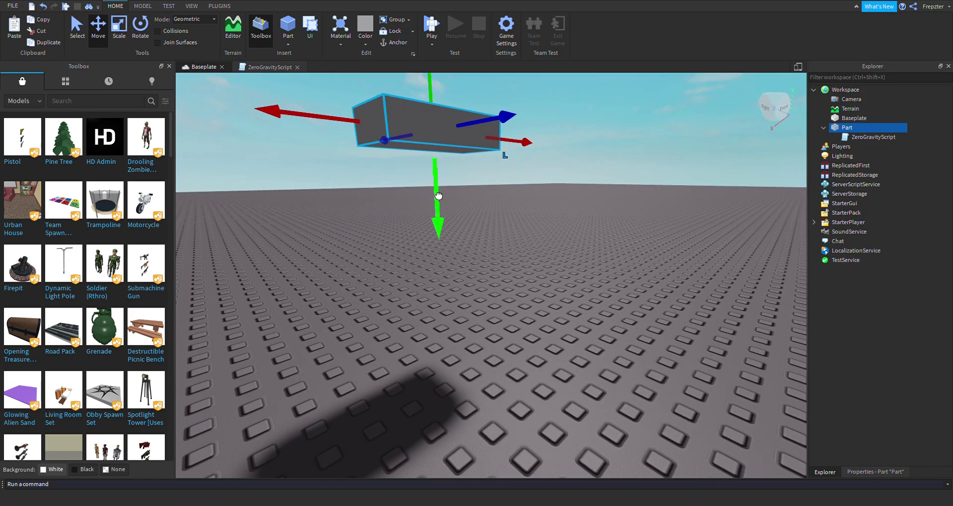
pyautogui.moveTo(438, 197); pyautogui.dragTo(438, 248)
pyautogui.click(637, 229)
# - Search the Toolbox models for "space" and insert the Deep Space Purple sky into the place
pyautogui.click(75, 102)
pyautogui.write('spac')
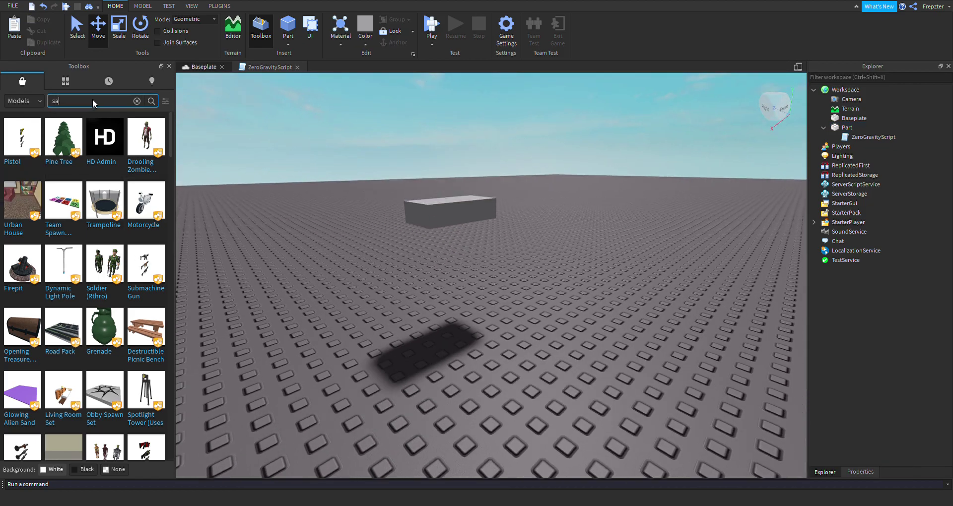
pyautogui.write('e')
pyautogui.press('Return')
pyautogui.moveTo(316, 231); pyautogui.dragTo(316, 231, button='right')
pyautogui.click(25, 183)
pyautogui.moveTo(389, 339); pyautogui.dragTo(389, 340, button='right')
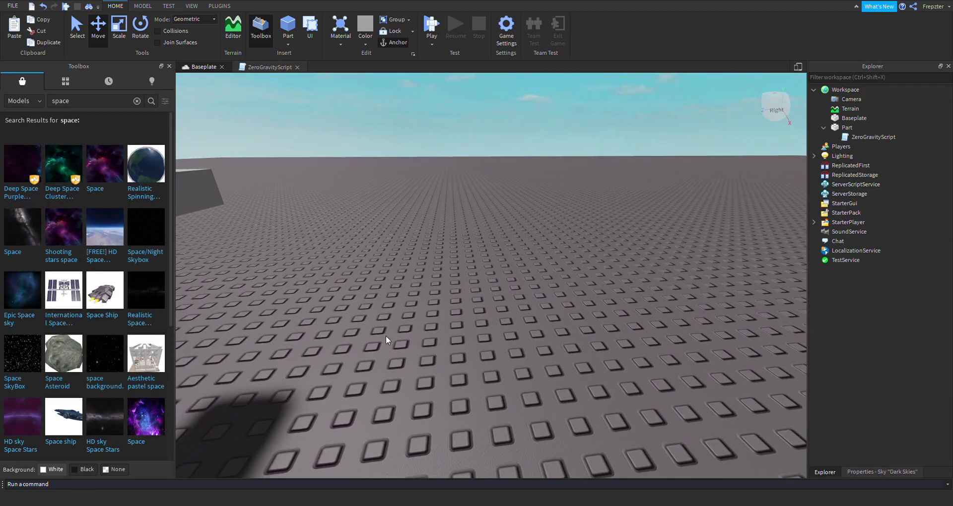
pyautogui.scroll(-5, 449, 301)
pyautogui.click(449, 301)
pyautogui.moveTo(449, 300); pyautogui.dragTo(449, 301, button='right')
# - Add a spawn location on the baseplate near the floating part
pyautogui.moveTo(612, 266); pyautogui.dragTo(611, 266, button='right')
pyautogui.click(406, 226)
pyautogui.click(480, 283)
pyautogui.moveTo(602, 327); pyautogui.dragTo(602, 327, button='right')
pyautogui.press('w')
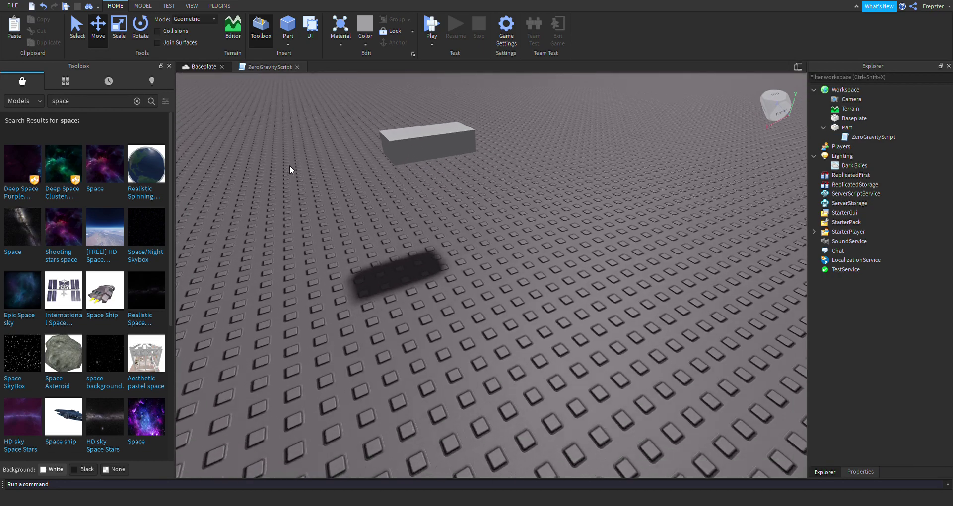
pyautogui.click(219, 6)
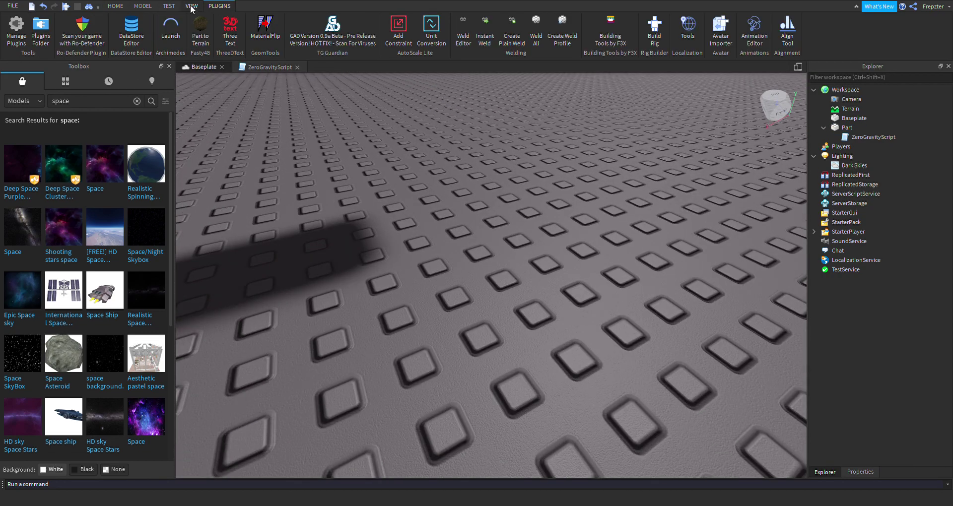
pyautogui.click(143, 6)
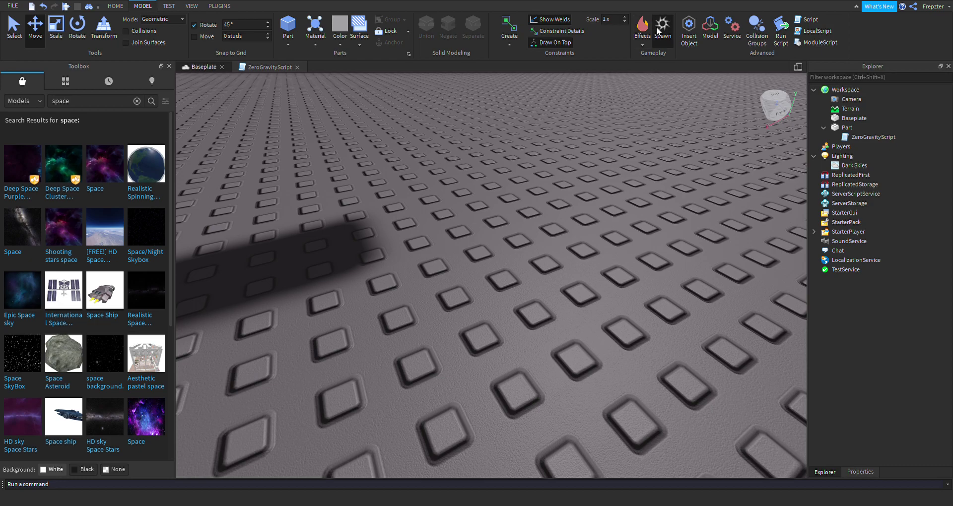
pyautogui.click(662, 27)
pyautogui.moveTo(555, 351); pyautogui.dragTo(659, 318, button='right')
pyautogui.scroll(-4, 659, 319)
pyautogui.click(659, 319)
pyautogui.scroll(4, 580, 277)
# - Move the floating part sideways so it hovers beside the spawn location instead of above it
pyautogui.click(481, 218)
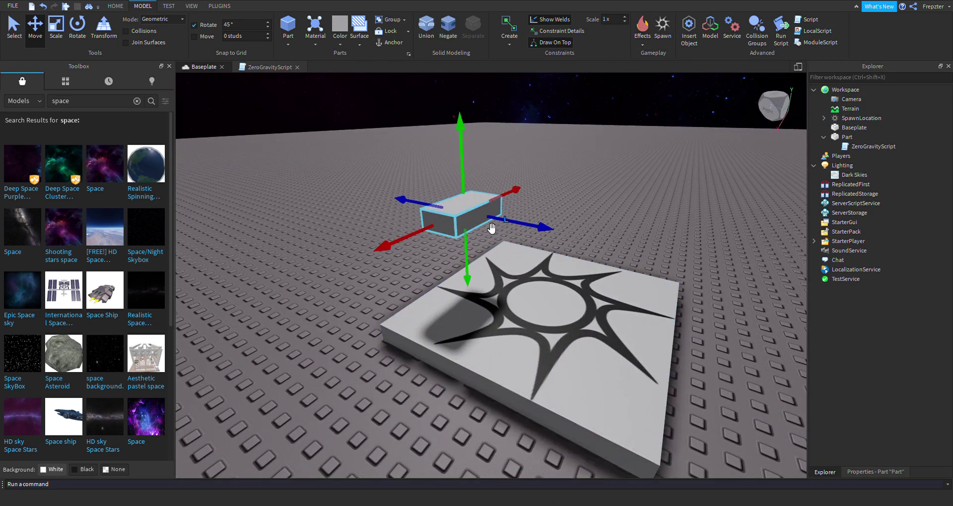
pyautogui.click(469, 173)
pyautogui.click(464, 215)
pyautogui.moveTo(463, 171); pyautogui.dragTo(348, 193)
pyautogui.click(493, 233)
pyautogui.click(434, 210)
pyautogui.click(371, 282)
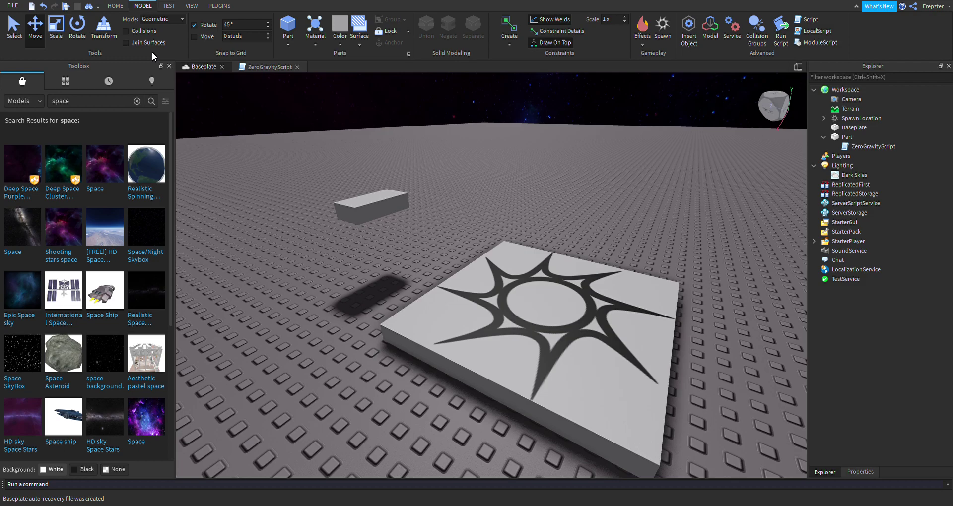
# - Playtest the place by pushing the floating part with the character, and stop the test
pyautogui.click(169, 6)
pyautogui.click(24, 28)
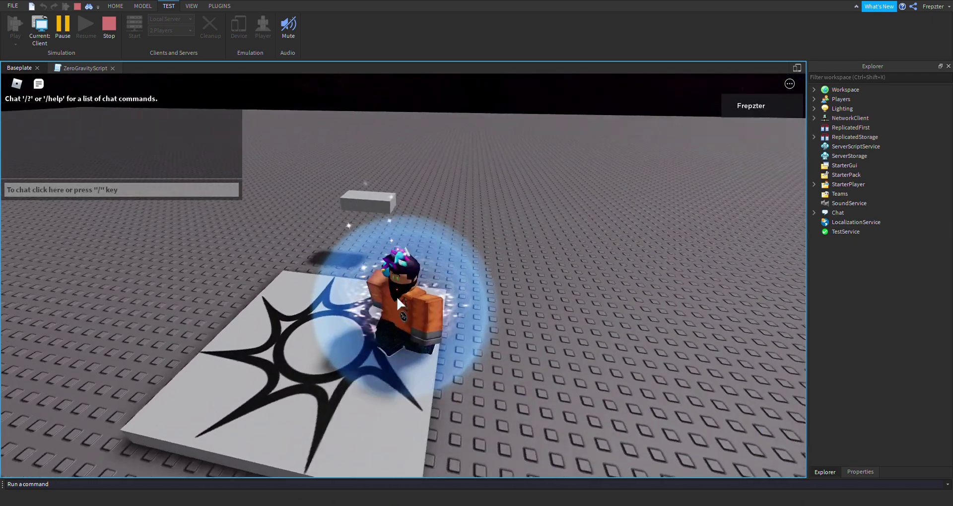
pyautogui.moveTo(397, 297); pyautogui.dragTo(398, 296, button='right')
pyautogui.press('w')
pyautogui.press('space')
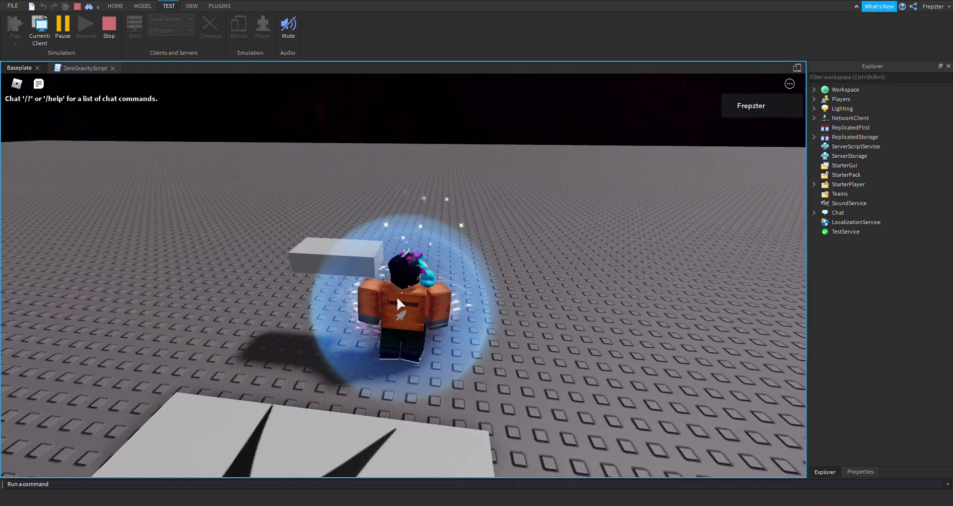
pyautogui.press('a')
pyautogui.press('a')
pyautogui.press('s')
pyautogui.moveTo(397, 296); pyautogui.dragTo(406, 282, button='right')
pyautogui.press('w')
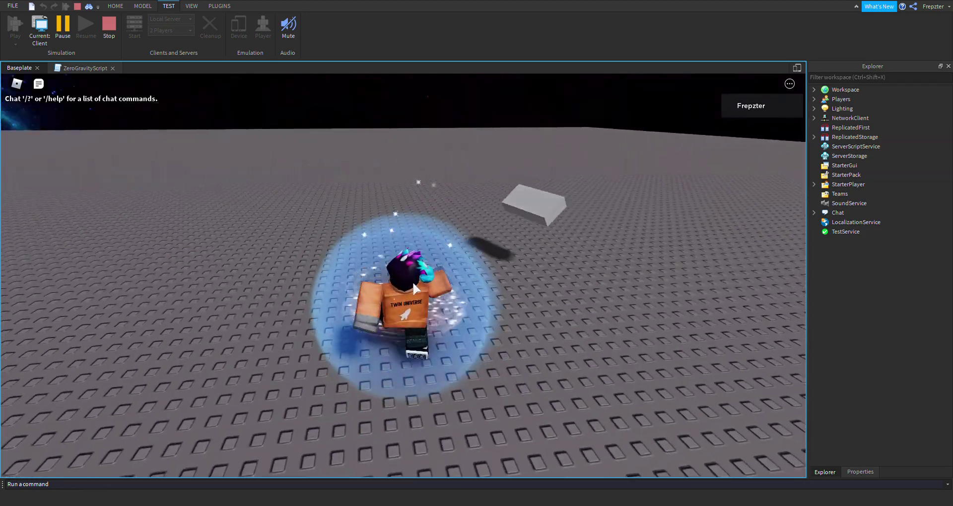
pyautogui.moveTo(457, 310); pyautogui.dragTo(483, 357, button='right')
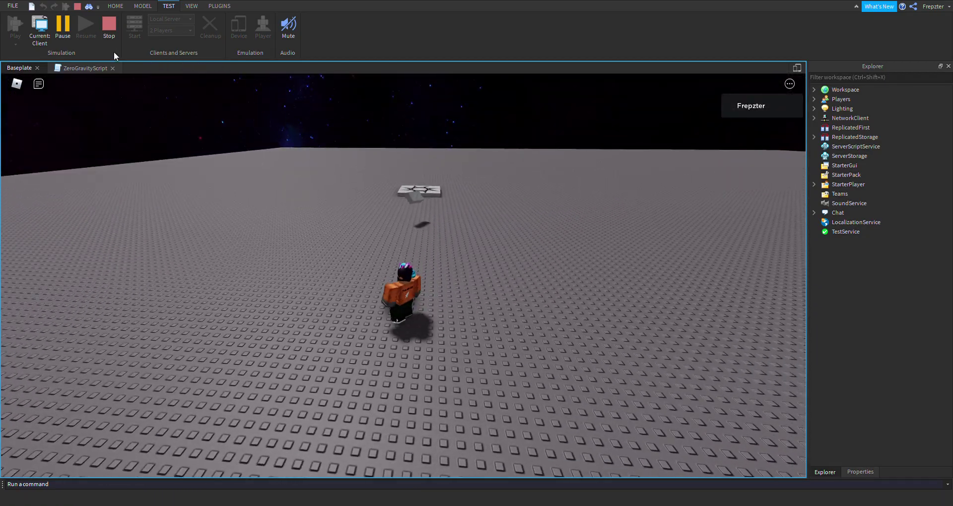
pyautogui.click(39, 29)
# - Scale the floating part up in height and depth into a large block beside the spawn location
pyautogui.moveTo(527, 283); pyautogui.dragTo(528, 283, button='right')
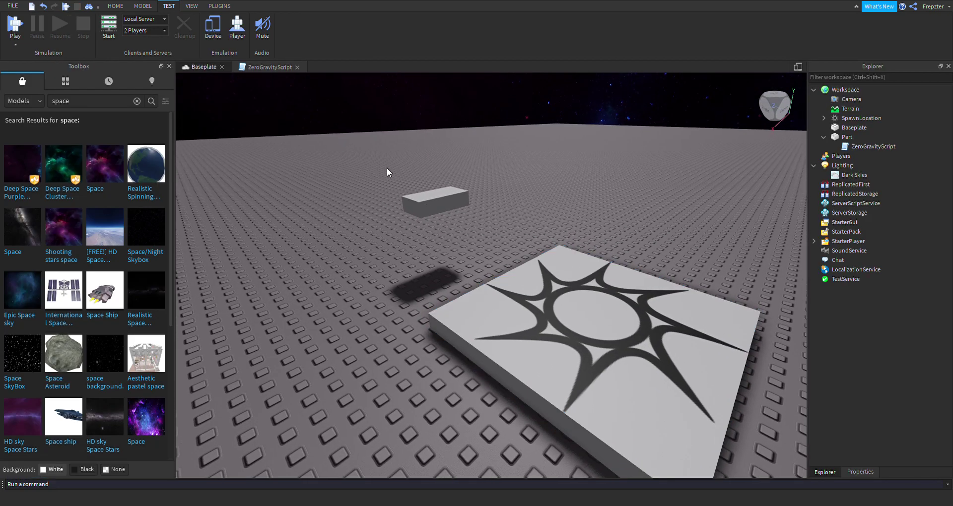
pyautogui.click(412, 204)
pyautogui.moveTo(465, 239); pyautogui.dragTo(465, 240, button='right')
pyautogui.click(135, 7)
pyautogui.click(58, 33)
pyautogui.press('a')
pyautogui.moveTo(394, 245); pyautogui.dragTo(393, 244, button='right')
pyautogui.moveTo(356, 300); pyautogui.dragTo(355, 299, button='right')
pyautogui.press('a')
pyautogui.moveTo(475, 255); pyautogui.dragTo(478, 316)
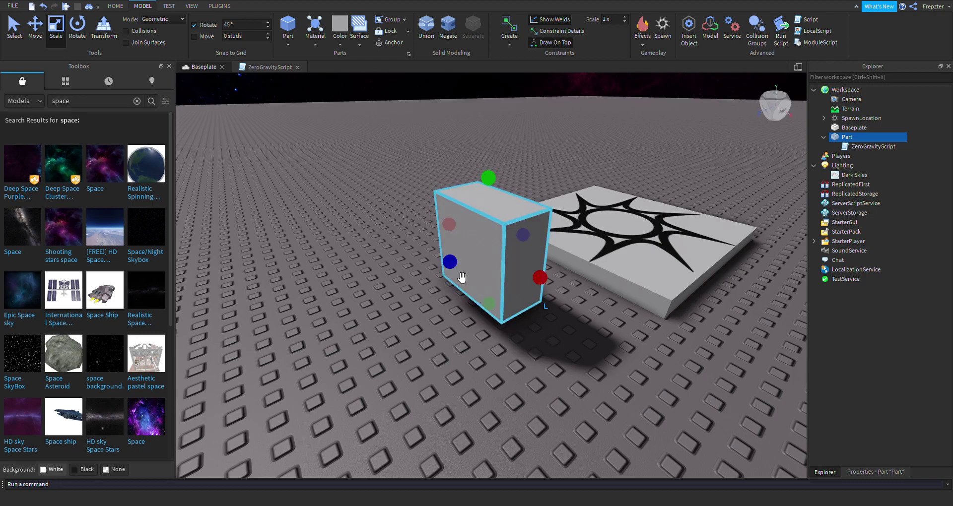
pyautogui.moveTo(451, 266); pyautogui.dragTo(373, 313)
pyautogui.scroll(-3, 372, 313)
pyautogui.moveTo(443, 217); pyautogui.dragTo(444, 79)
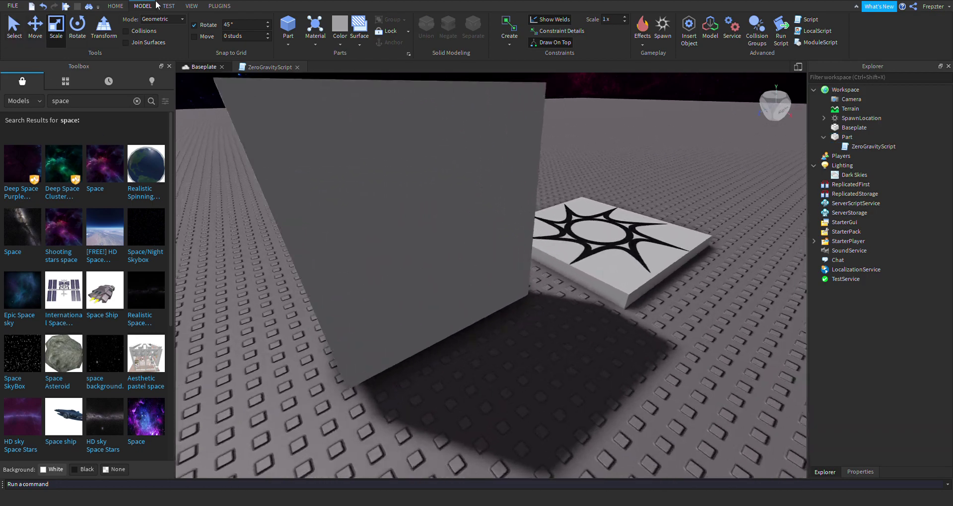
# - Start a playtest and walk the character around to the enlarged block
pyautogui.click(169, 6)
pyautogui.click(15, 27)
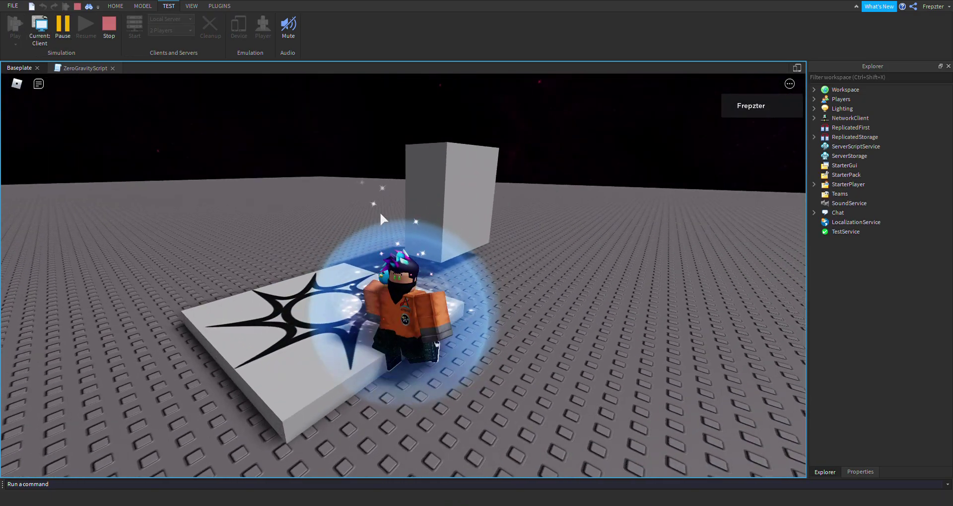
pyautogui.press('w')
pyautogui.moveTo(396, 207); pyautogui.dragTo(395, 210, button='right')
pyautogui.scroll(-2, 396, 208)
pyautogui.press('s')
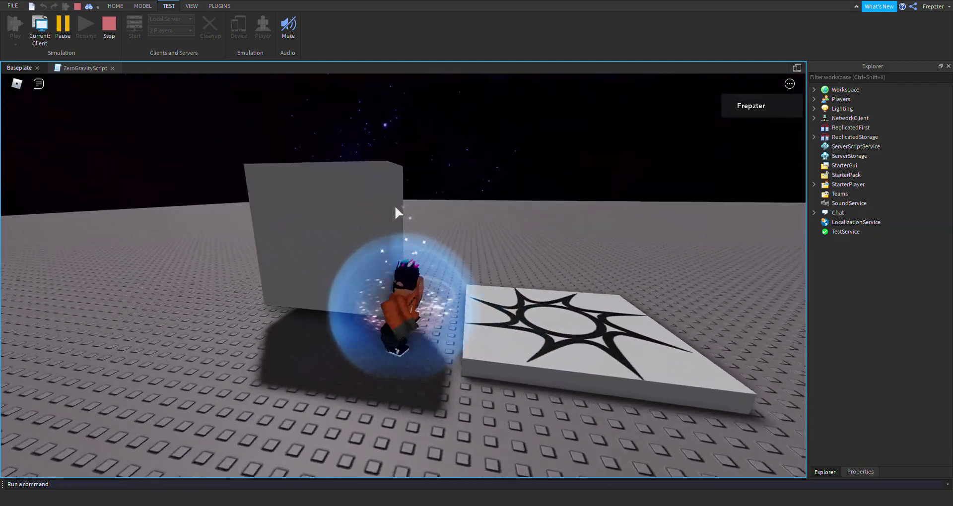
# - Test the large block by pushing it and jumping the character onto it, and end the playtest
pyautogui.press('w')
pyautogui.moveTo(395, 206); pyautogui.dragTo(396, 207, button='right')
pyautogui.press('w')
pyautogui.press('w')
pyautogui.press('w')
pyautogui.press('w')
pyautogui.press('w')
pyautogui.press('space')
pyautogui.press('w')
pyautogui.press('space')
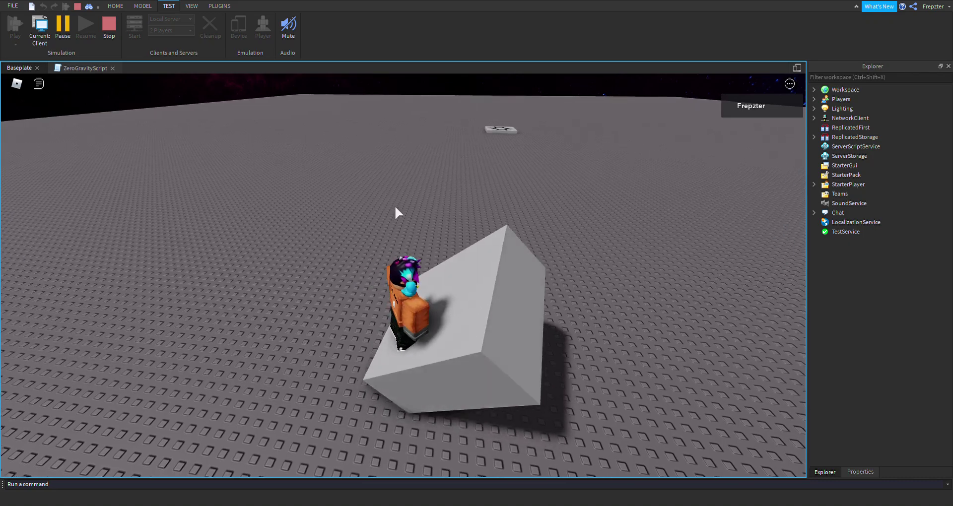
pyautogui.press('w')
pyautogui.press('space')
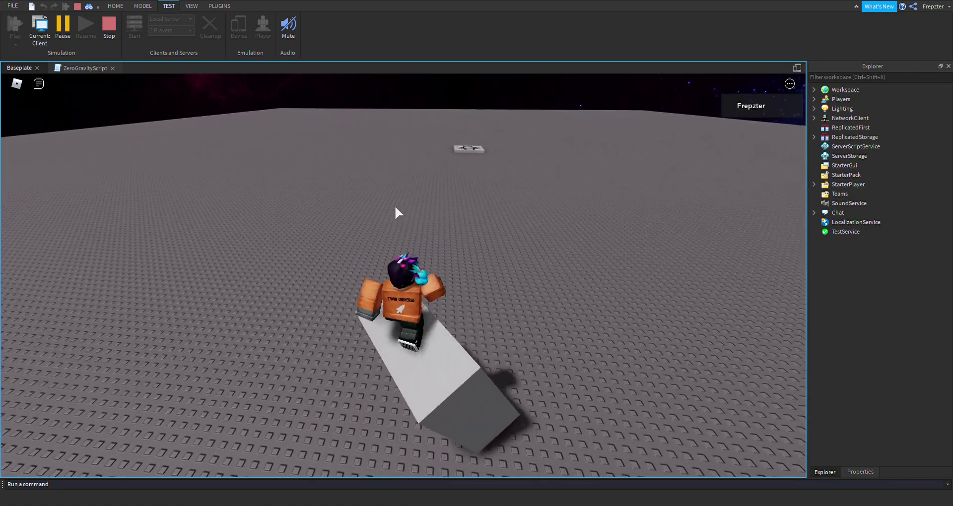
pyautogui.moveTo(396, 207); pyautogui.dragTo(419, 234, button='right')
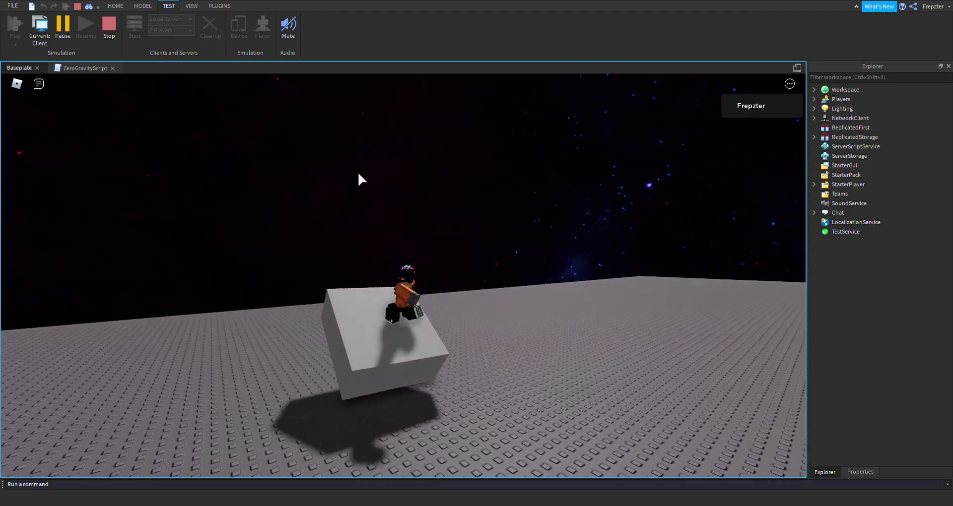
pyautogui.hotkey('shift', 'F5')
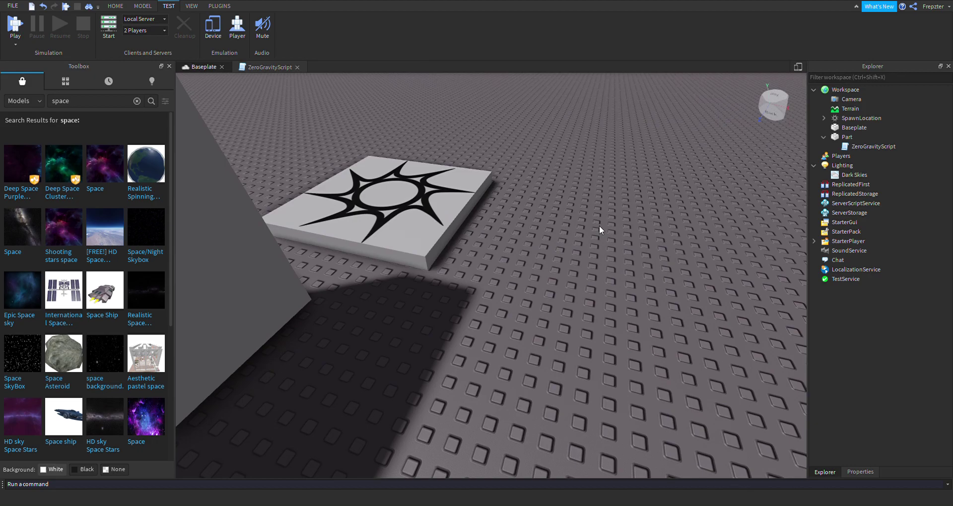
# - Clear the Toolbox search and insert the Destructible Picnic Bench on an empty area of the baseplate
pyautogui.scroll(-8, 600, 226)
pyautogui.click(21, 101)
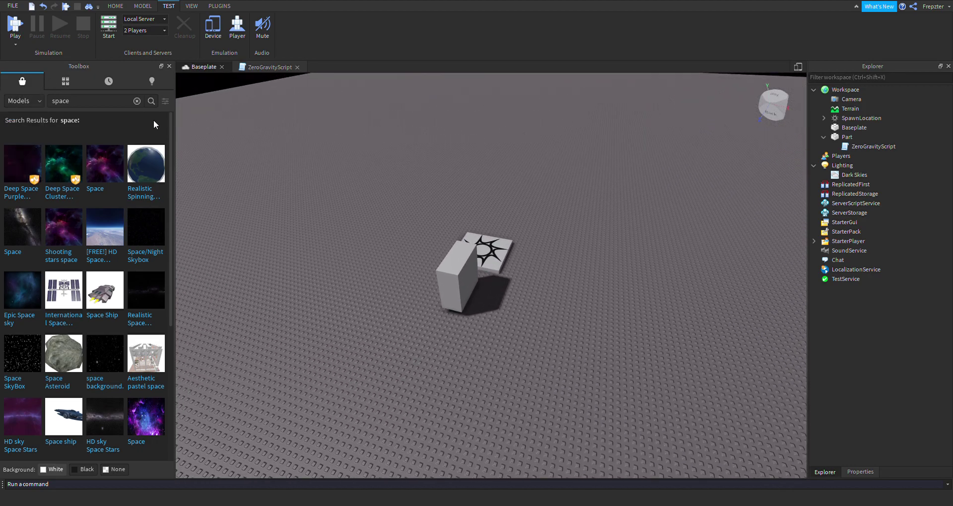
pyautogui.click(137, 101)
pyautogui.moveTo(412, 233); pyautogui.dragTo(397, 251, button='right')
pyautogui.press('w')
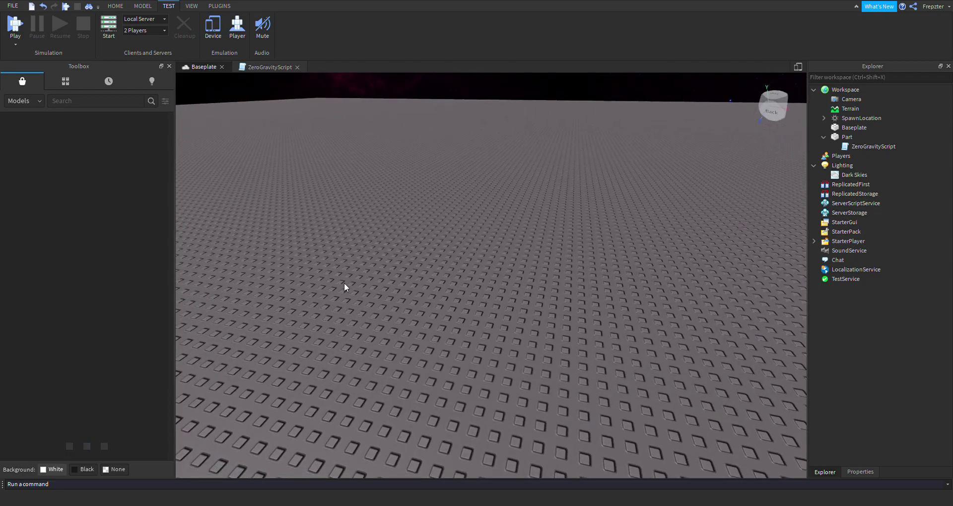
pyautogui.moveTo(345, 289); pyautogui.dragTo(197, 352, button='right')
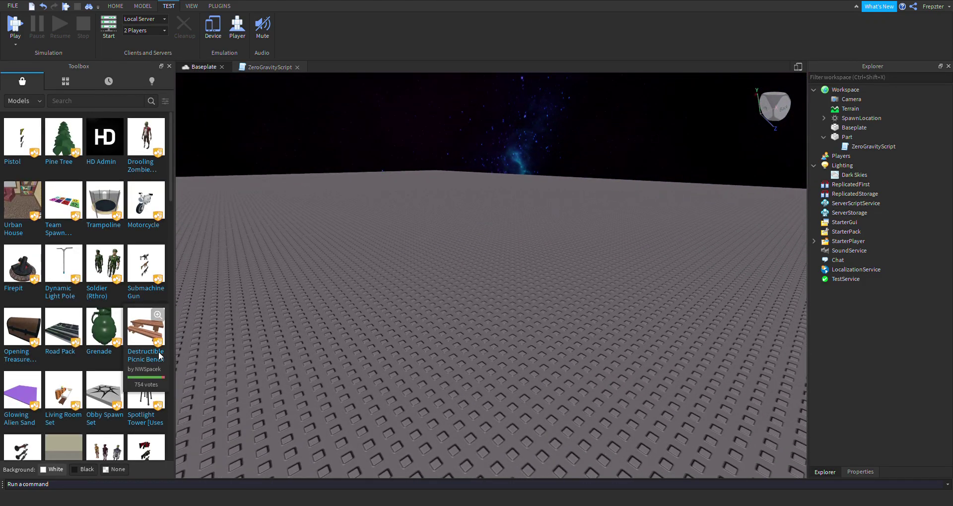
pyautogui.moveTo(535, 331); pyautogui.dragTo(535, 331, button='right')
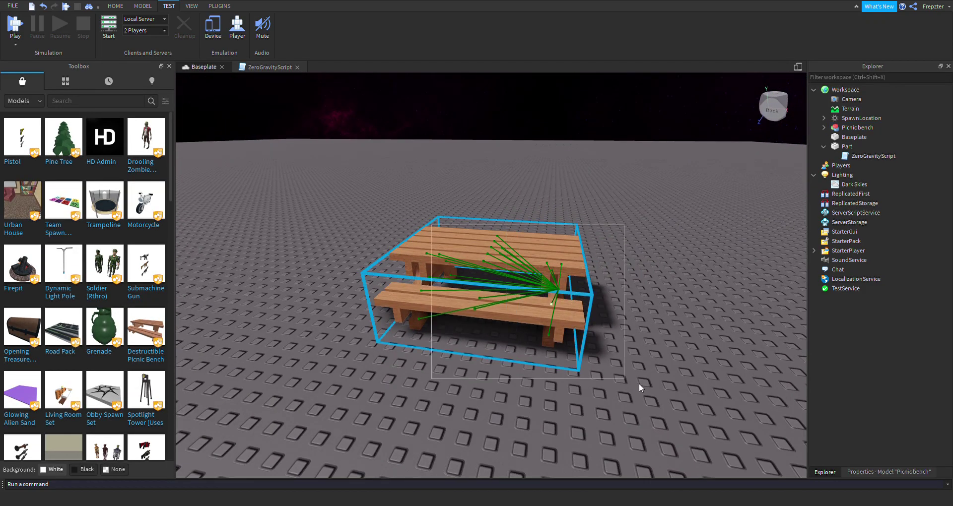
pyautogui.moveTo(639, 384); pyautogui.dragTo(659, 374)
pyautogui.moveTo(659, 374); pyautogui.dragTo(659, 374, button='right')
# - Paste a copy of ZeroGravityScript into one of the Picnic bench's tabletop plank parts
pyautogui.moveTo(401, 218); pyautogui.dragTo(645, 357)
pyautogui.scroll(-3, 731, 171)
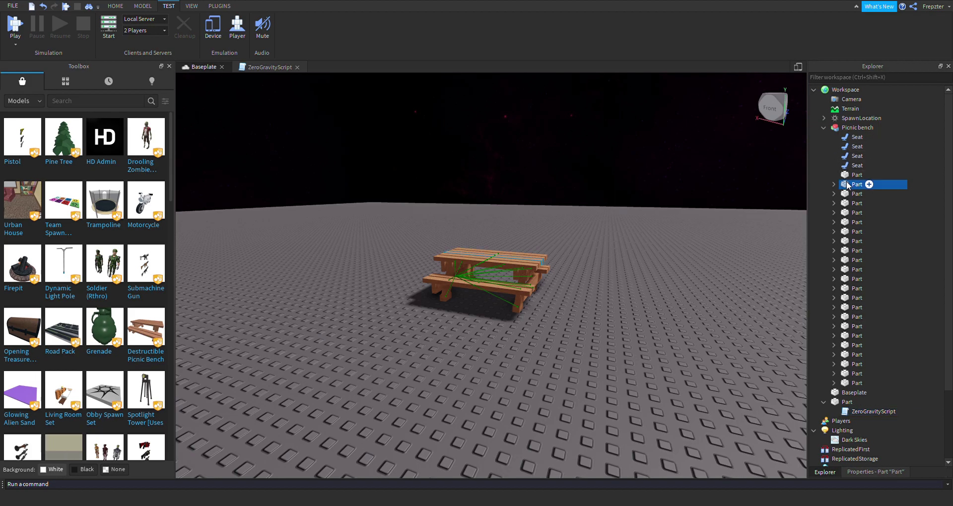
pyautogui.press('f')
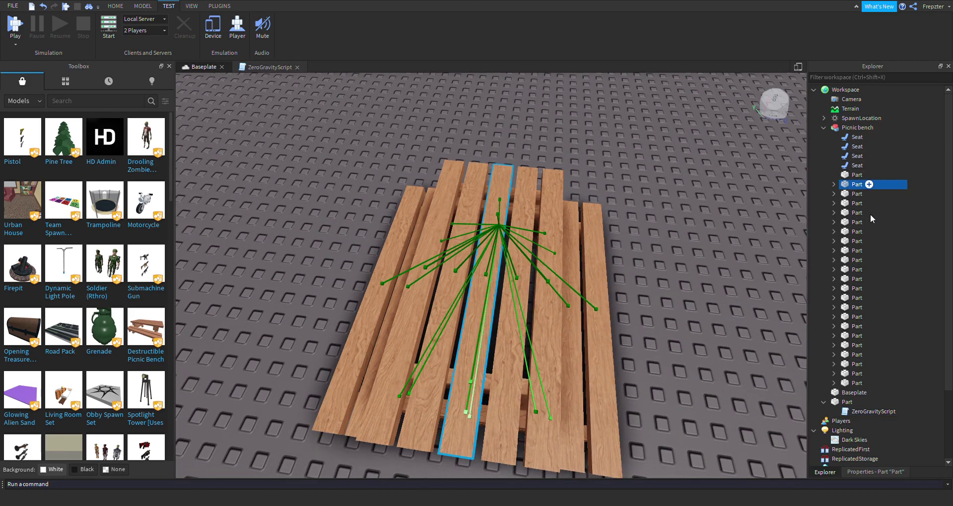
pyautogui.hotkey('ctrl', 'shift', 'v')
pyautogui.moveTo(610, 266); pyautogui.dragTo(635, 266, button='right')
pyautogui.scroll(-6, 635, 266)
pyautogui.click(635, 266)
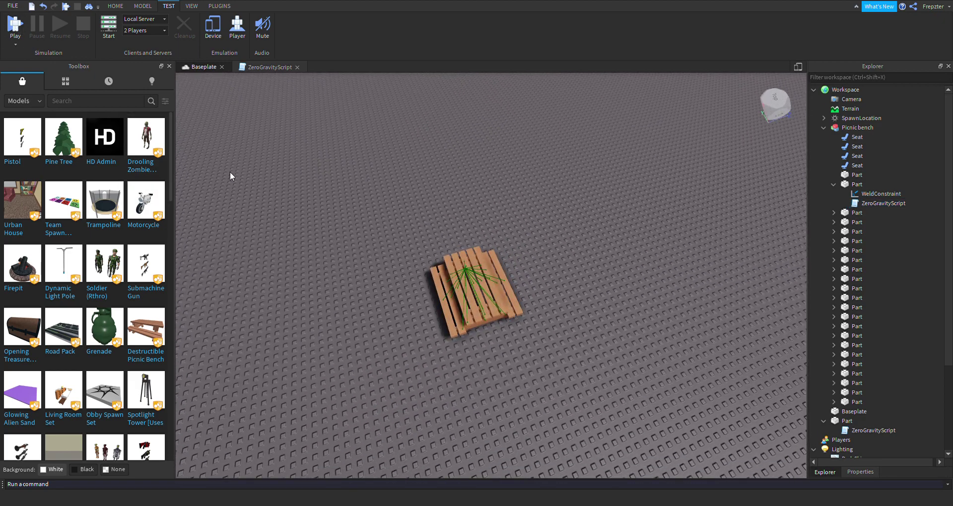
# - Raise the whole picnic bench so it hovers above the baseplate
pyautogui.scroll(4, 398, 262)
pyautogui.click(142, 6)
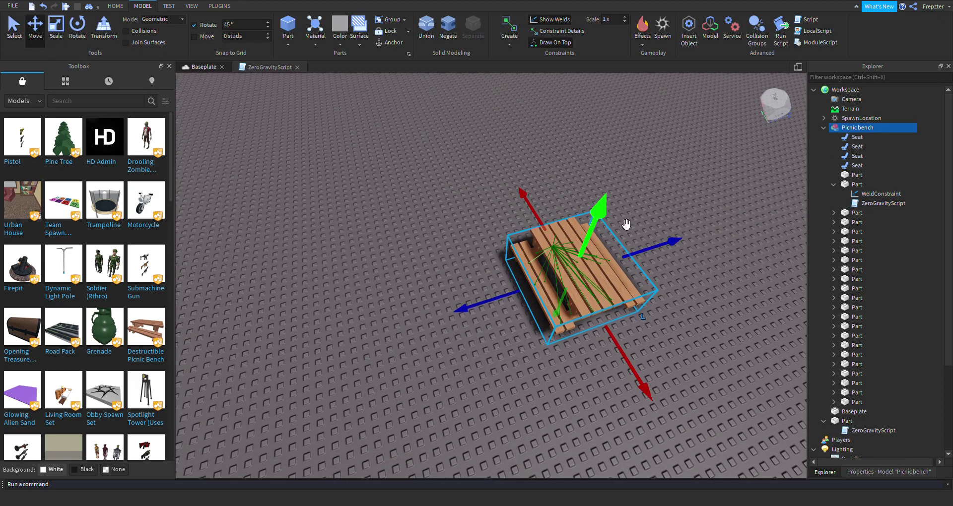
pyautogui.moveTo(598, 232); pyautogui.dragTo(608, 206)
pyautogui.click(660, 187)
pyautogui.moveTo(660, 186); pyautogui.dragTo(651, 183, button='right')
pyautogui.scroll(-4, 652, 183)
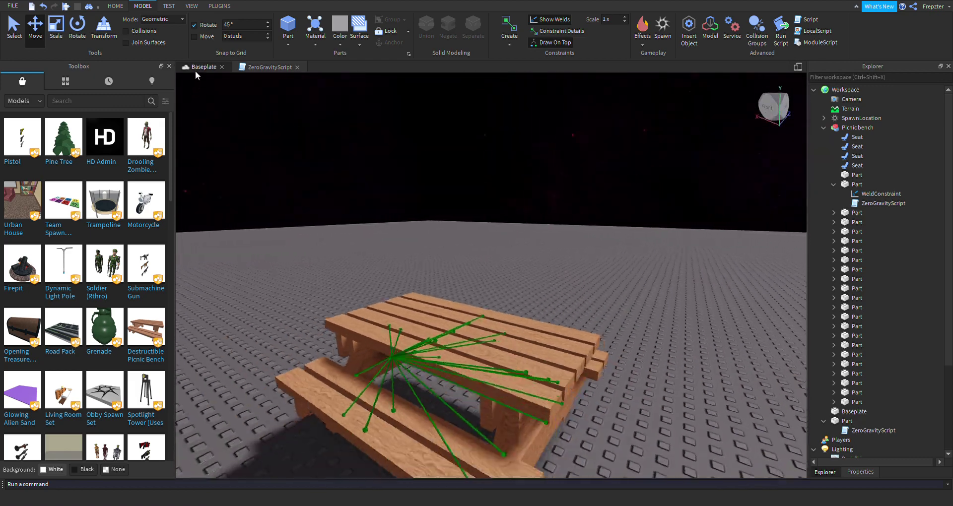
# - Playtest the place by walking the character to the floating picnic bench and pushing it, and stop the test
pyautogui.click(169, 6)
pyautogui.click(25, 27)
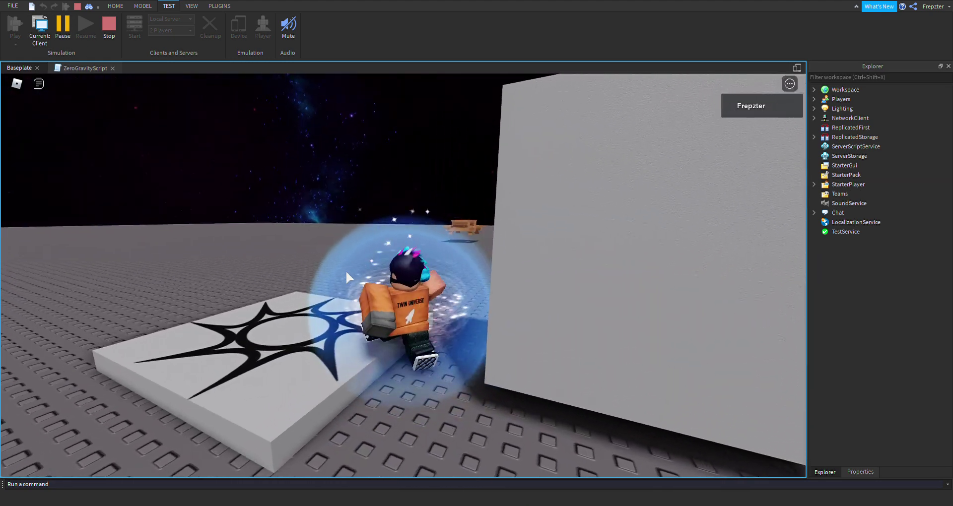
pyautogui.press('w')
pyautogui.moveTo(346, 272); pyautogui.dragTo(478, 278, button='right')
pyautogui.press('w')
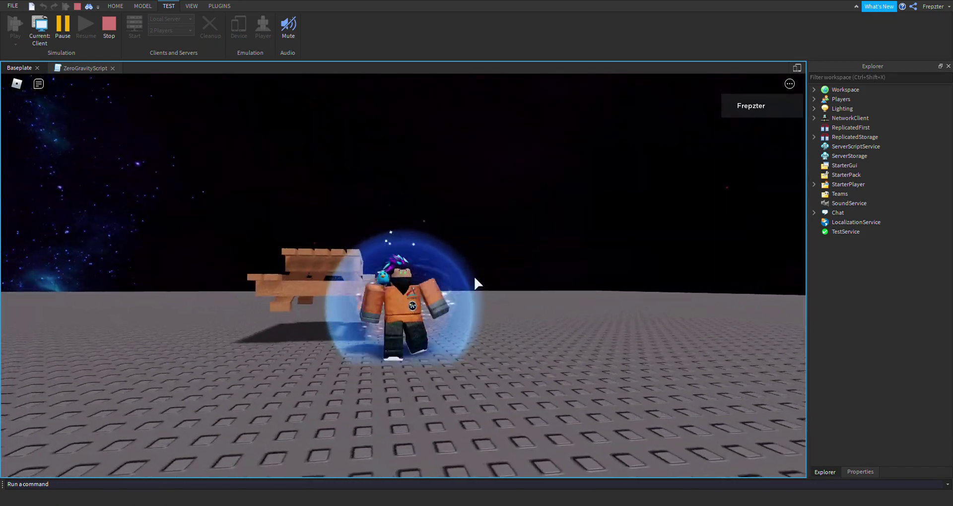
pyautogui.press('w')
pyautogui.moveTo(475, 278); pyautogui.dragTo(475, 278, button='right')
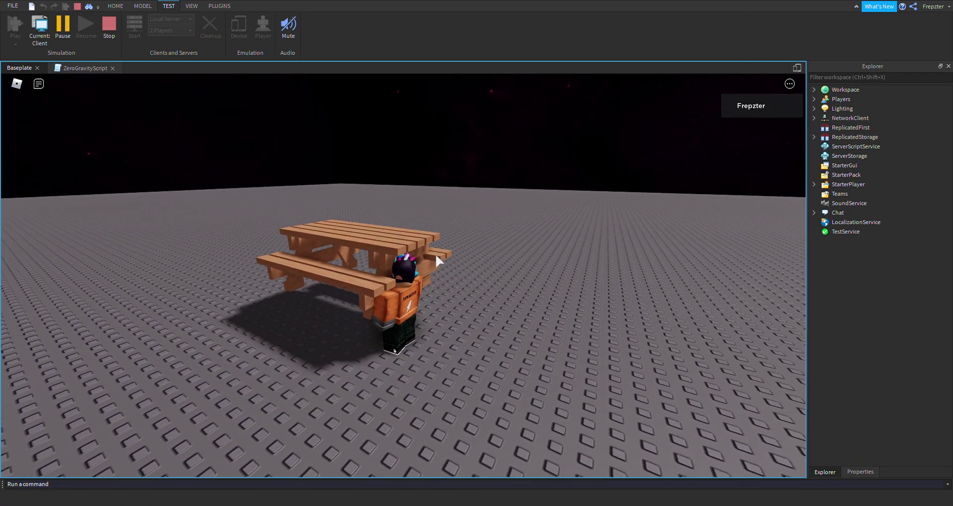
pyautogui.click(110, 34)
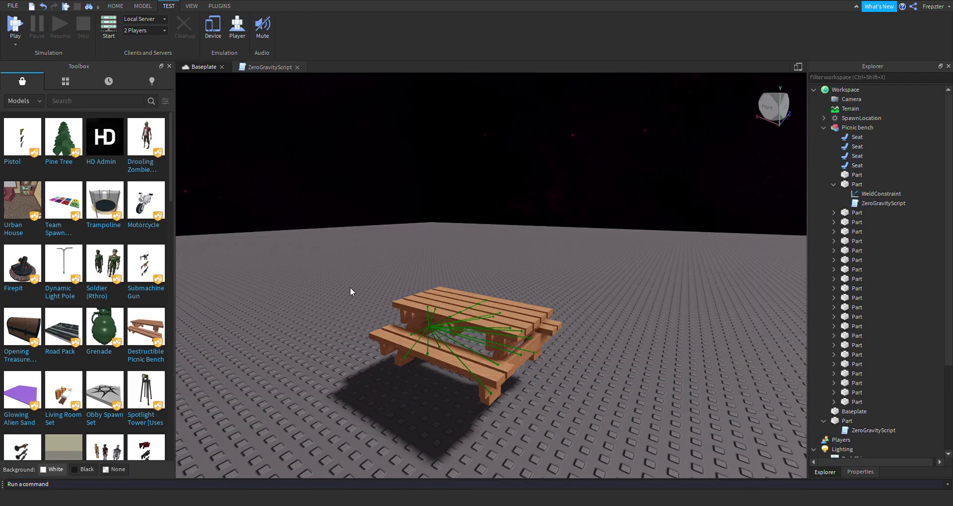
# - Adjust the picnic bench's height above the baseplate and start another playtest
pyautogui.click(143, 6)
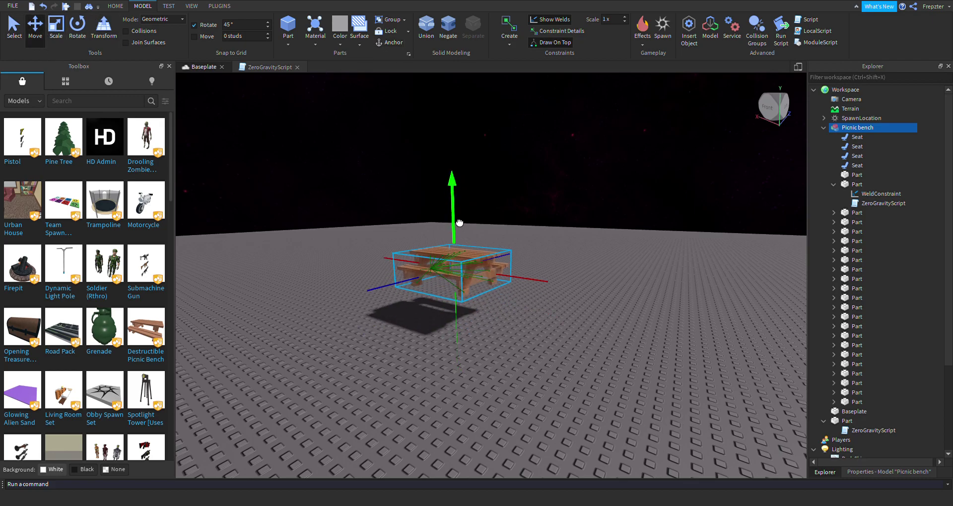
pyautogui.click(168, 6)
pyautogui.click(16, 26)
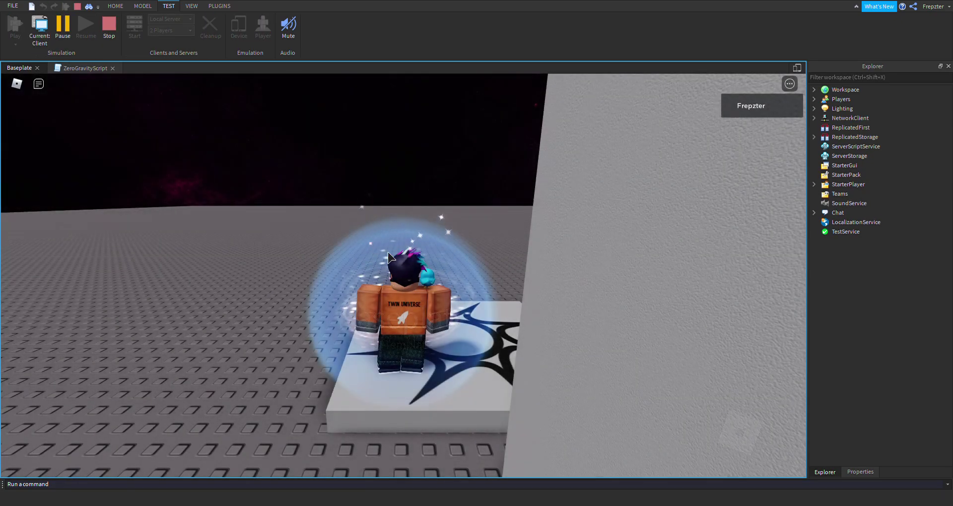
# - Walk the character from the spawn across the baseplate to the floating picnic bench
pyautogui.press('w')
pyautogui.moveTo(397, 259); pyautogui.dragTo(397, 259, button='right')
pyautogui.press('w')
pyautogui.press('d')
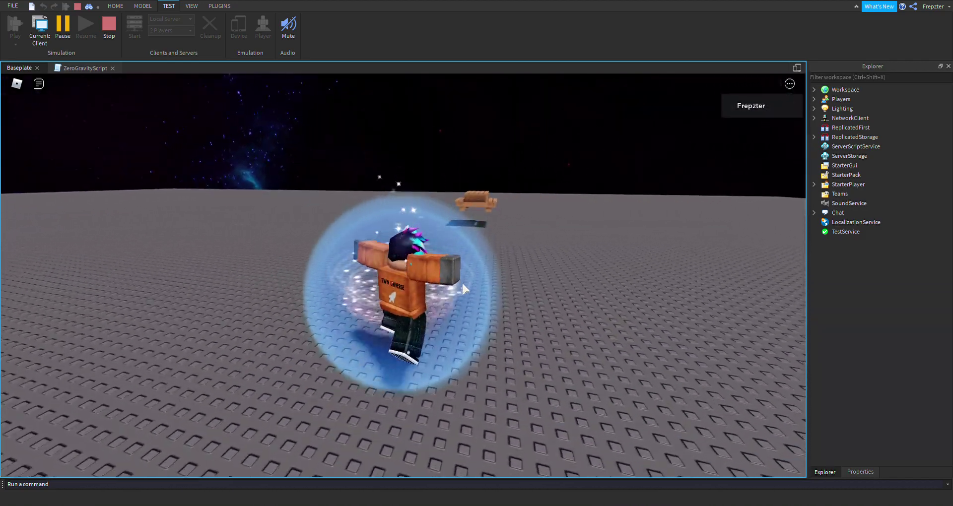
pyautogui.press('w')
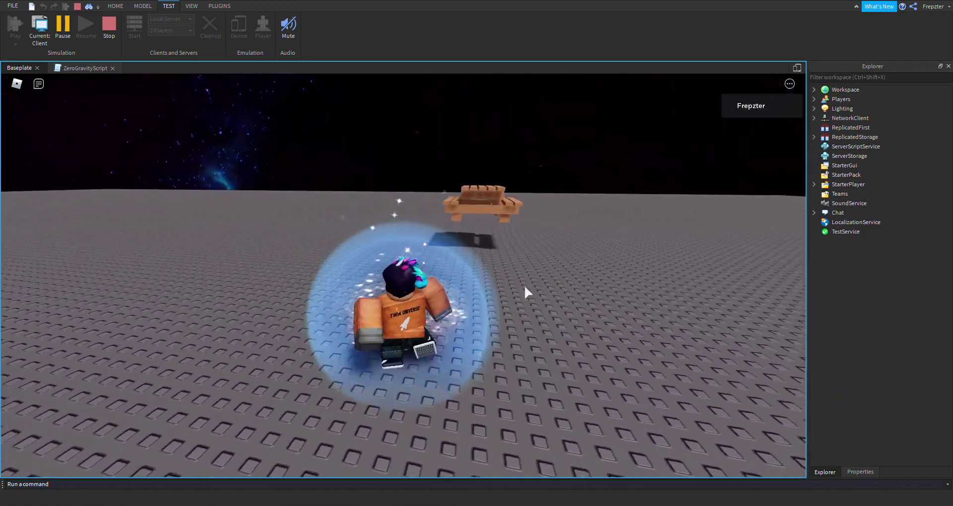
pyautogui.moveTo(525, 288); pyautogui.dragTo(525, 287, button='right')
pyautogui.press('w')
pyautogui.press('a')
# - Push and jump against the picnic bench from different sides to test its floating motion, and stop the playtest
pyautogui.scroll(-3, 525, 288)
pyautogui.press('w')
pyautogui.press('w')
pyautogui.press('s')
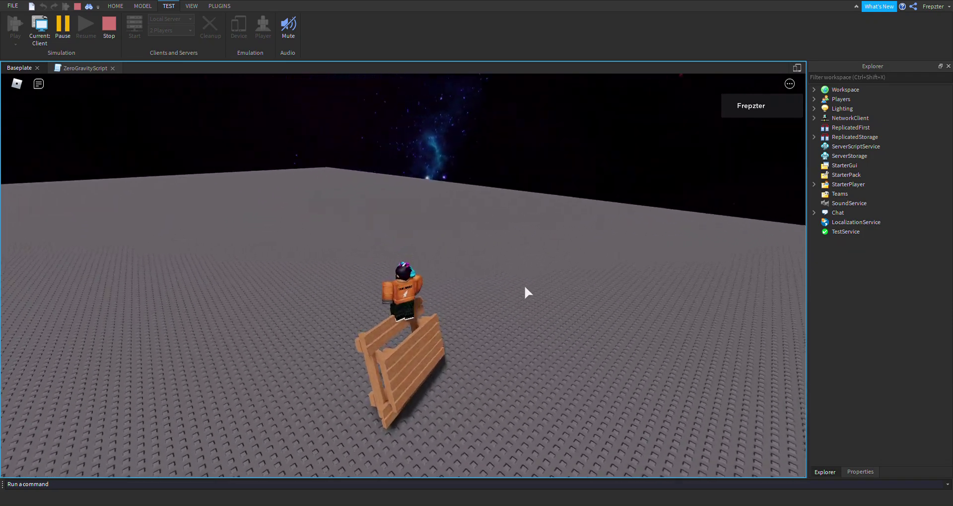
pyautogui.moveTo(525, 287); pyautogui.dragTo(525, 287, button='right')
pyautogui.press('w')
pyautogui.press('space')
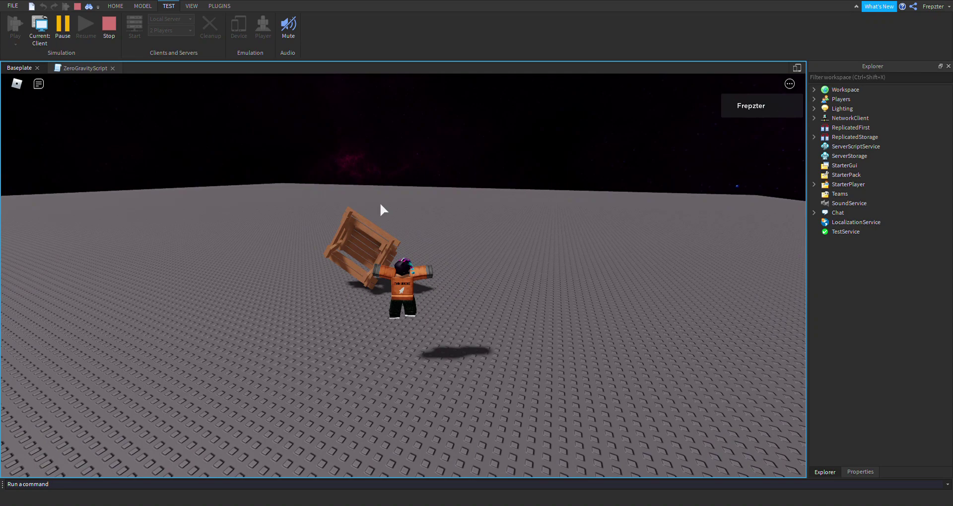
pyautogui.hotkey('shift', 'F5')
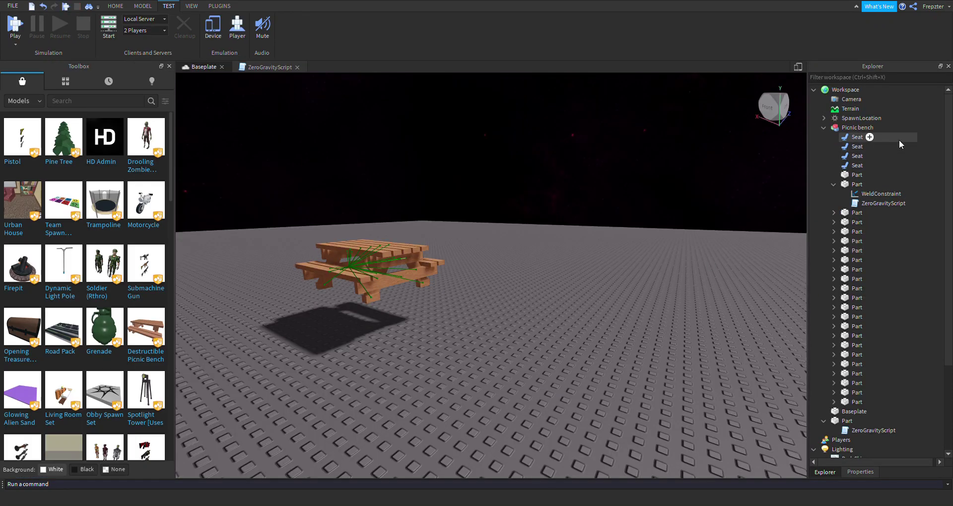
# - Search the properties of the Picnic bench's four Seat objects for an enable or disable option, using "ena" and "di"
pyautogui.moveTo(860, 165); pyautogui.dragTo(862, 168)
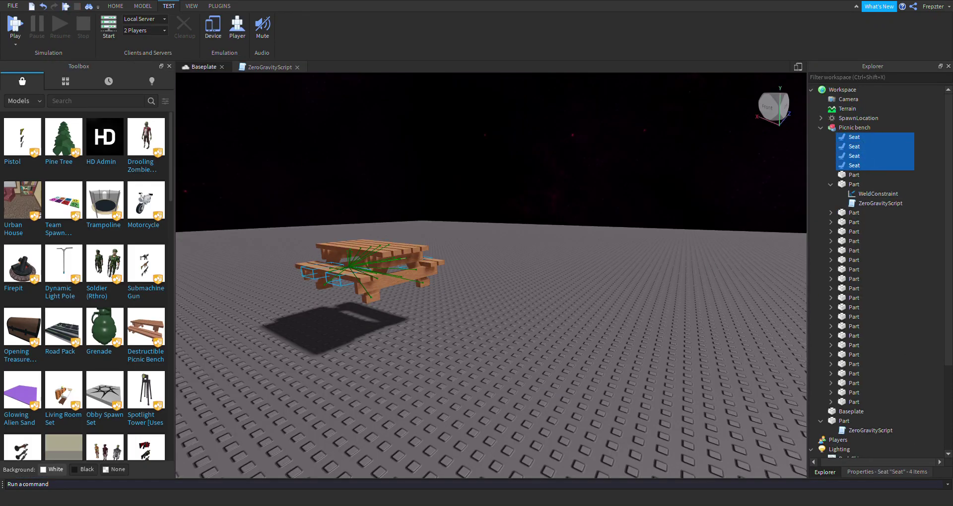
pyautogui.click(900, 475)
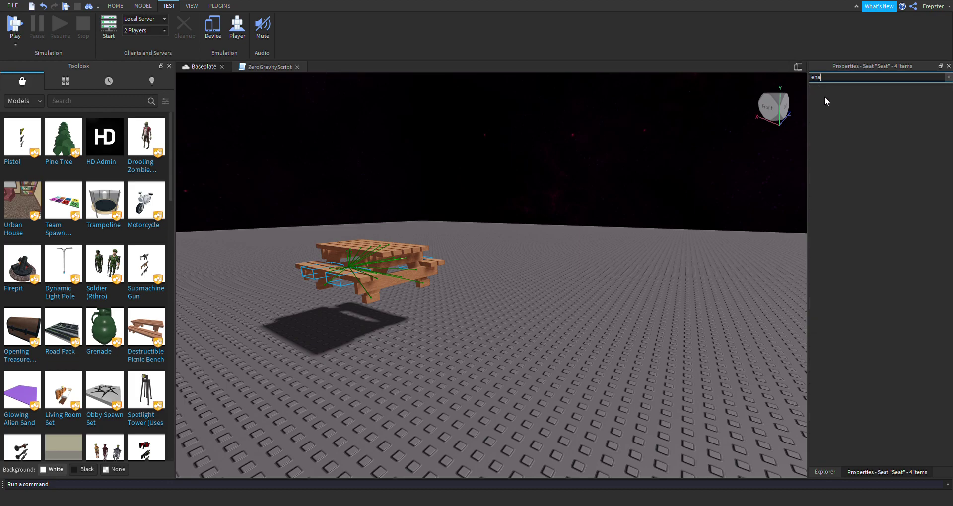
pyautogui.write('ena')
pyautogui.press('BackSpace')
pyautogui.press('BackSpace')
pyautogui.press('BackSpace')
pyautogui.write('di')
# - Turn on Collisions and lower the whole Picnic bench model close to the baseplate
pyautogui.click(596, 199)
pyautogui.press('a')
pyautogui.press('w')
pyautogui.click(493, 224)
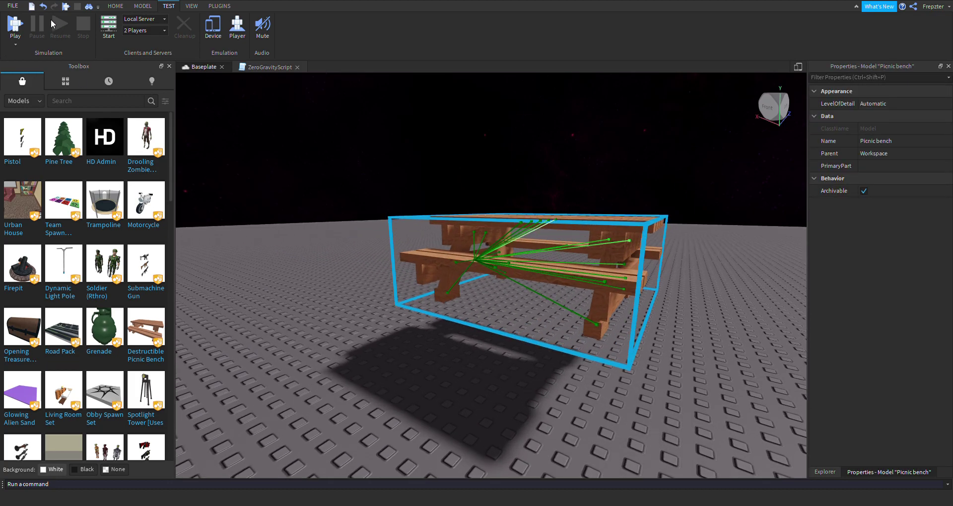
pyautogui.click(142, 7)
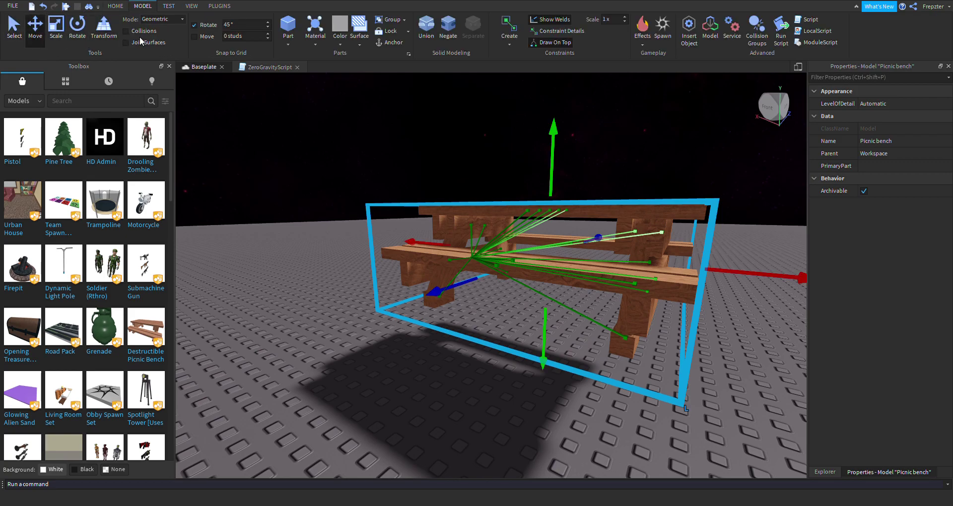
pyautogui.moveTo(553, 176); pyautogui.dragTo(558, 325)
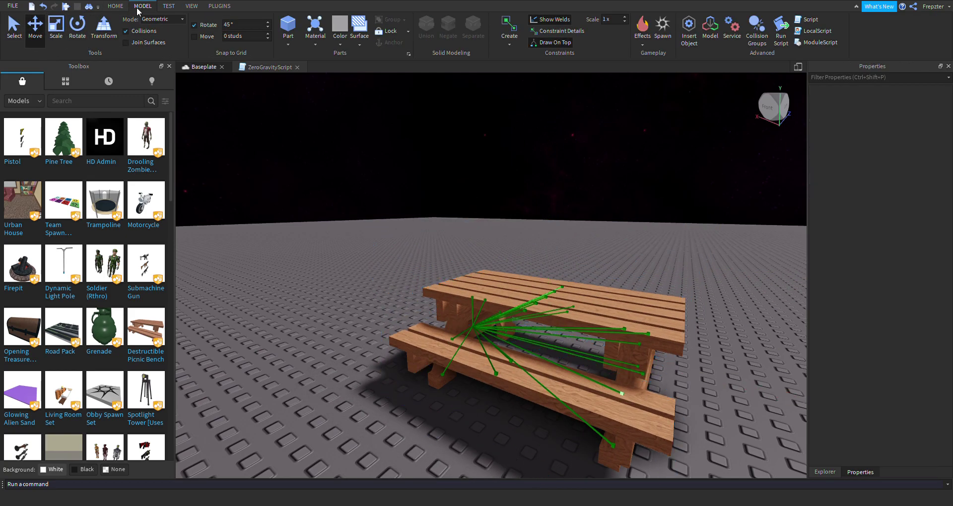
# - Playtest the place by walking the character to the lowered picnic bench and climbing onto its tabletop, and stop the test
pyautogui.click(168, 5)
pyautogui.click(20, 27)
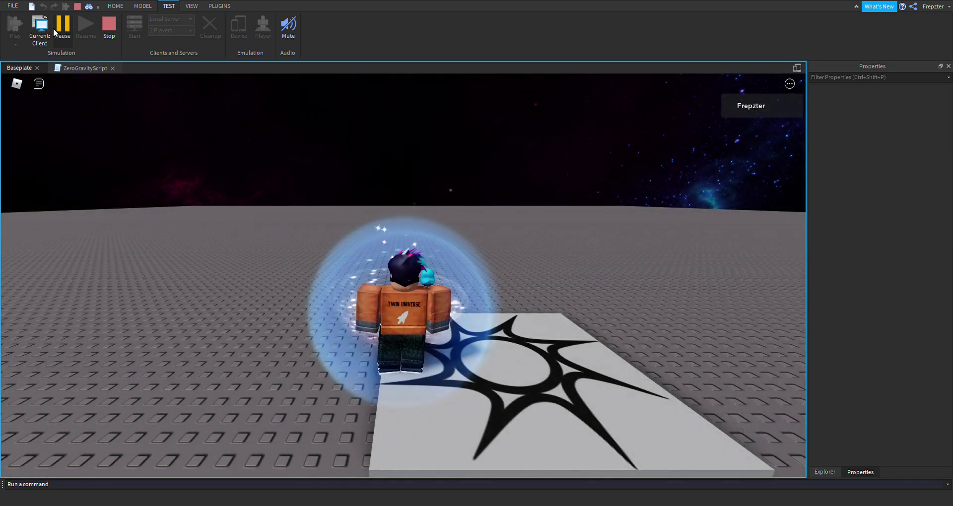
pyautogui.moveTo(500, 292); pyautogui.dragTo(500, 292, button='right')
pyautogui.press('w')
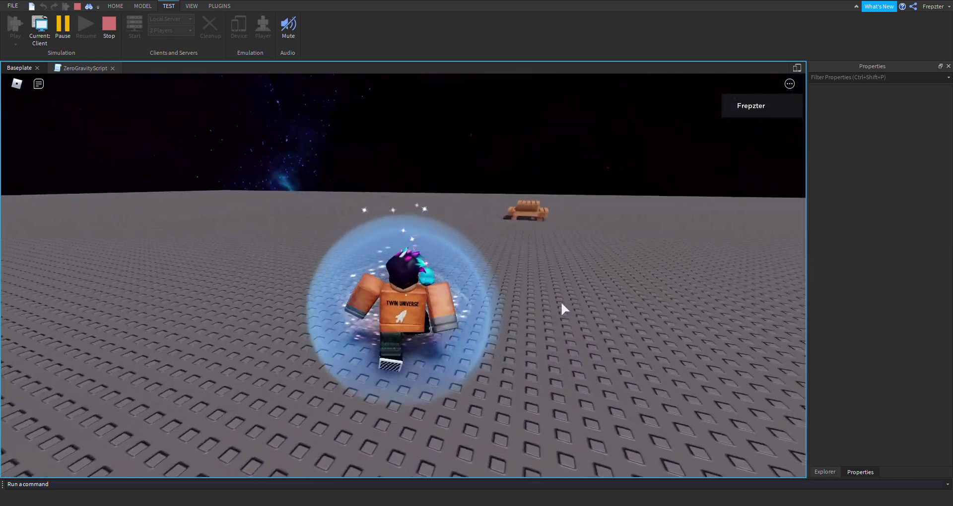
pyautogui.moveTo(609, 285); pyautogui.dragTo(624, 280, button='right')
pyautogui.press('a')
pyautogui.press('w')
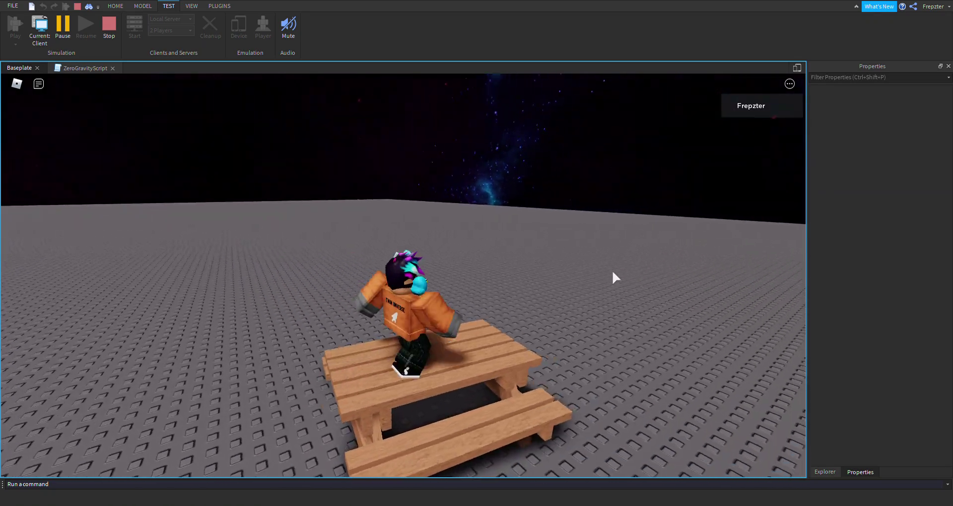
pyautogui.hotkey('shift', 'F5')
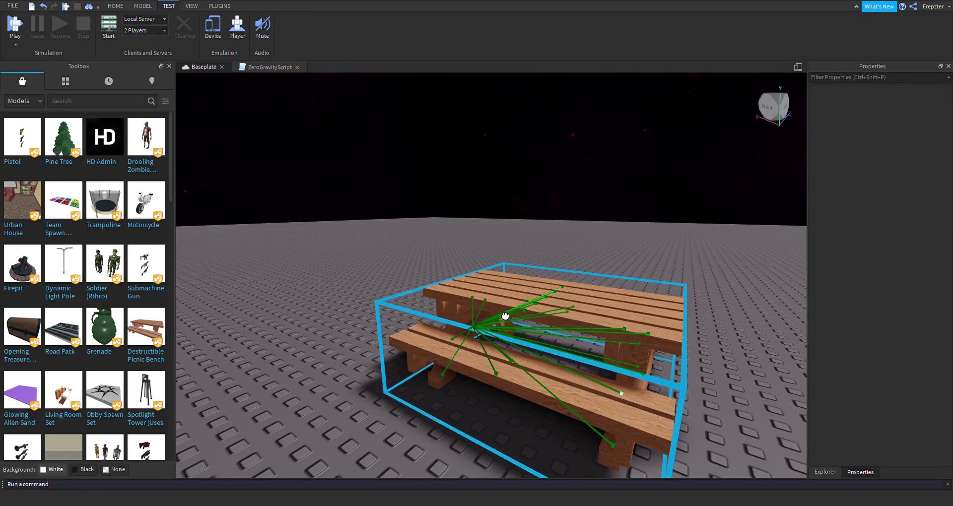
# - Delete all four Seat objects from the Picnic bench model
pyautogui.click(825, 471)
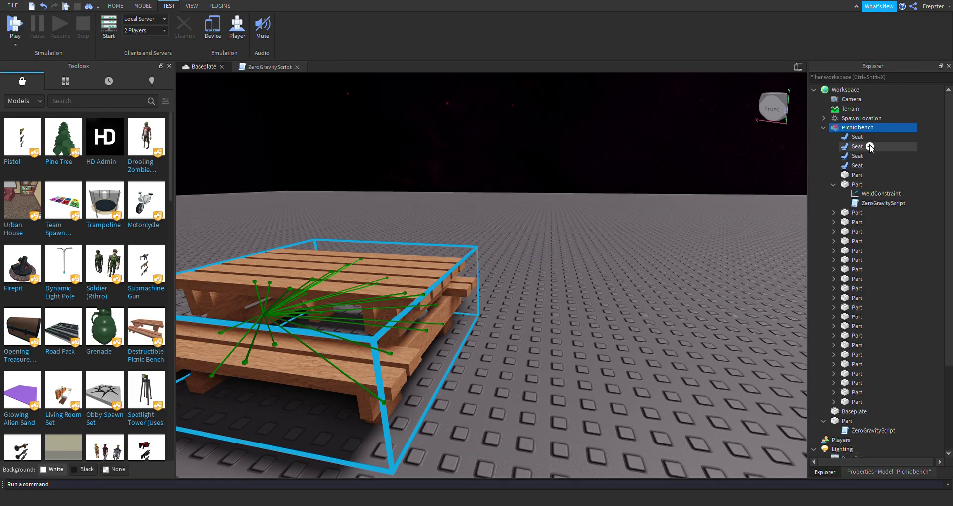
pyautogui.moveTo(879, 164); pyautogui.dragTo(879, 164)
pyautogui.scroll(-3, 755, 177)
pyautogui.moveTo(755, 178); pyautogui.dragTo(705, 194, button='right')
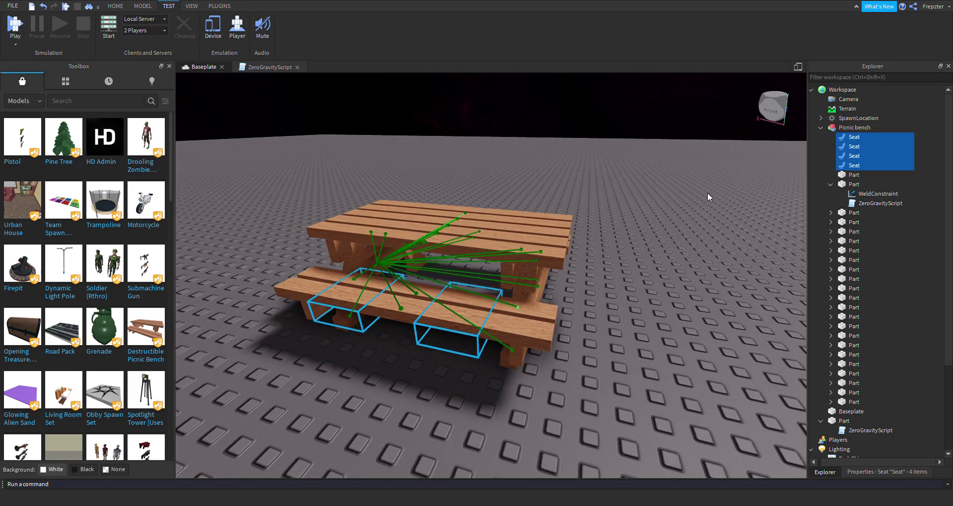
pyautogui.press('Delete')
pyautogui.scroll(3, 536, 213)
pyautogui.scroll(-3, 533, 218)
# - Raise the whole Picnic bench model so it floats above the baseplate again
pyautogui.click(531, 226)
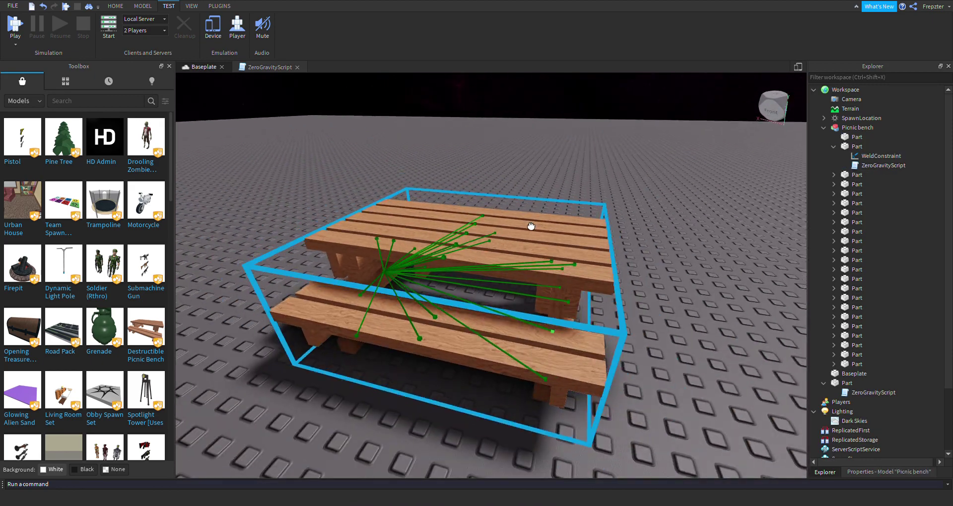
pyautogui.click(142, 6)
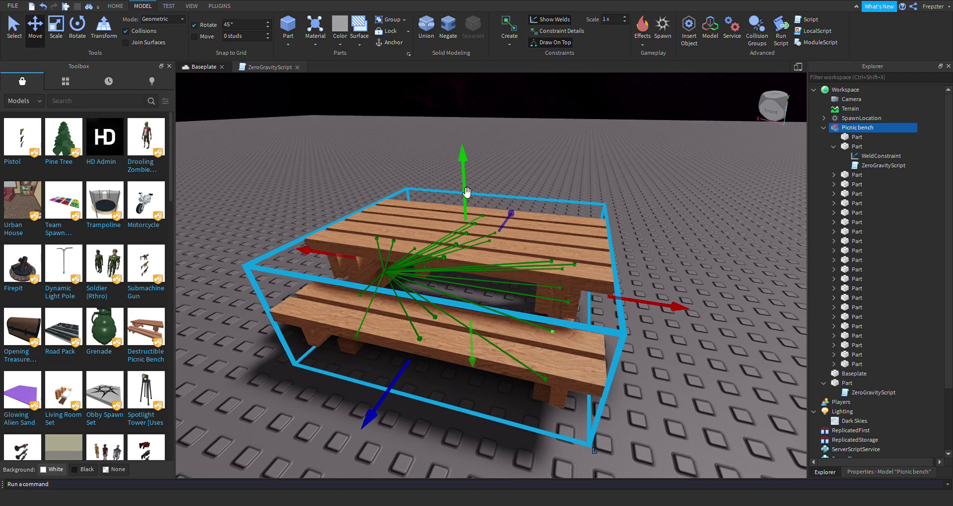
pyautogui.moveTo(467, 192); pyautogui.dragTo(469, 130)
pyautogui.click(683, 168)
pyautogui.moveTo(683, 169); pyautogui.dragTo(671, 179, button='right')
pyautogui.scroll(-3, 674, 176)
pyautogui.scroll(5, 672, 177)
# - Insert a new Seat object into the Picnic bench model
pyautogui.click(871, 129)
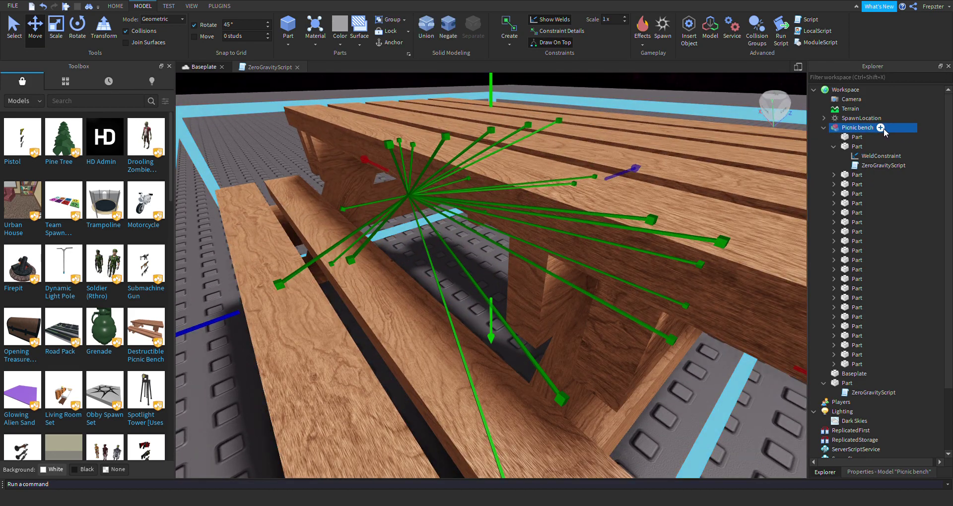
pyautogui.click(881, 129)
pyautogui.click(852, 164)
pyautogui.scroll(-4, 646, 215)
pyautogui.moveTo(639, 217); pyautogui.dragTo(644, 215, button='right')
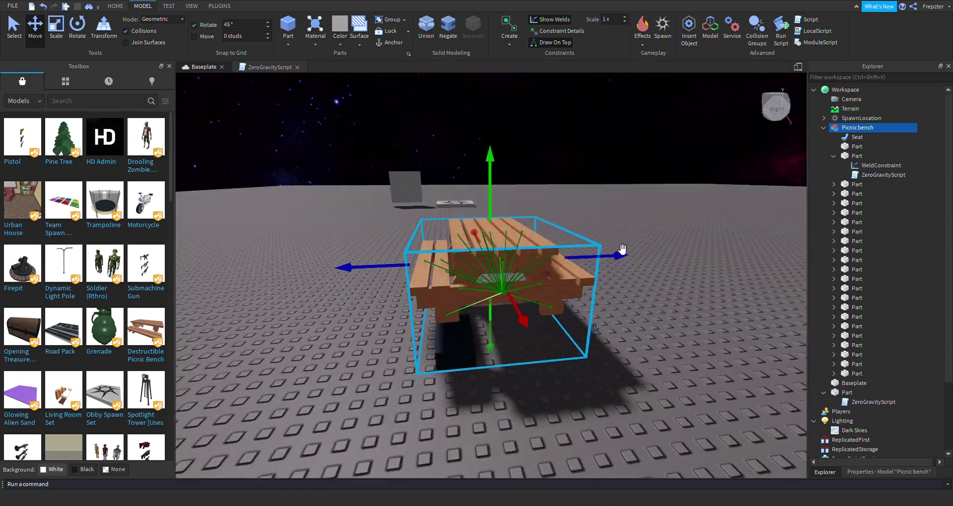
# - Place the new Seat at one end of the picnic bench and weld it to the adjoining bench Part
pyautogui.click(857, 138)
pyautogui.moveTo(465, 267); pyautogui.dragTo(507, 251)
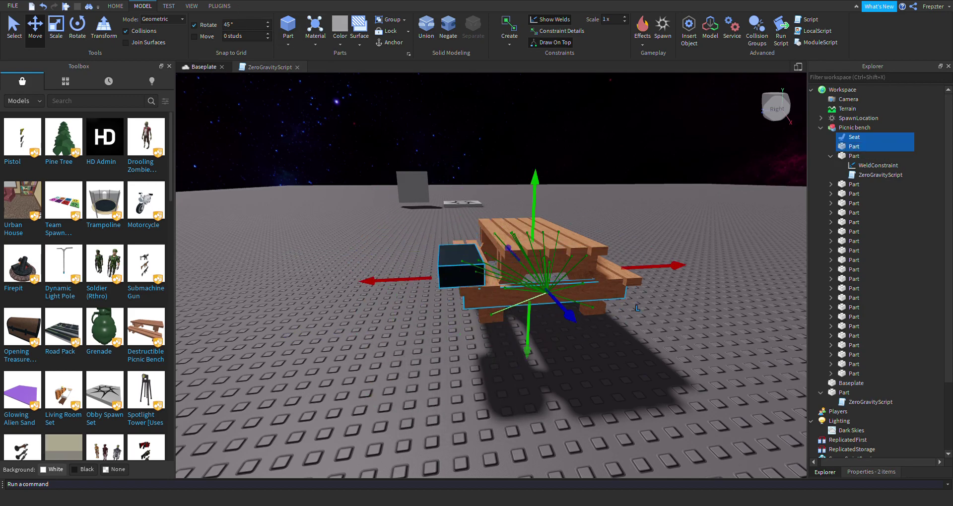
pyautogui.click(219, 6)
pyautogui.click(259, 227)
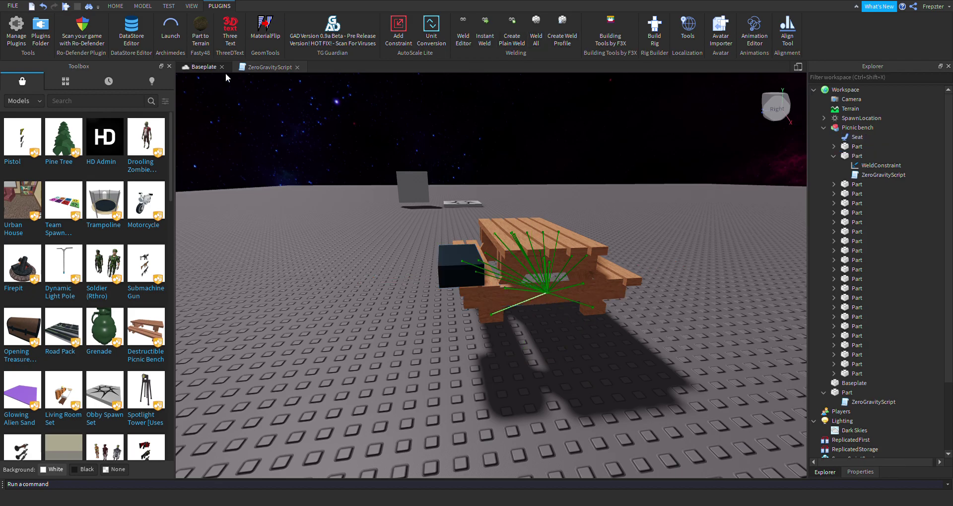
# - Start a playtest and walk the character around the gray block to the floating picnic bench
pyautogui.click(169, 6)
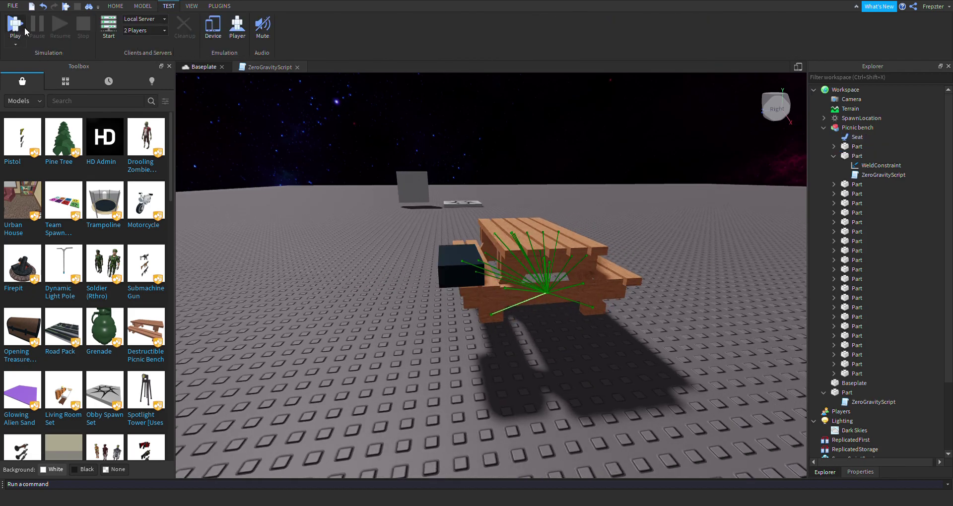
pyautogui.click(20, 33)
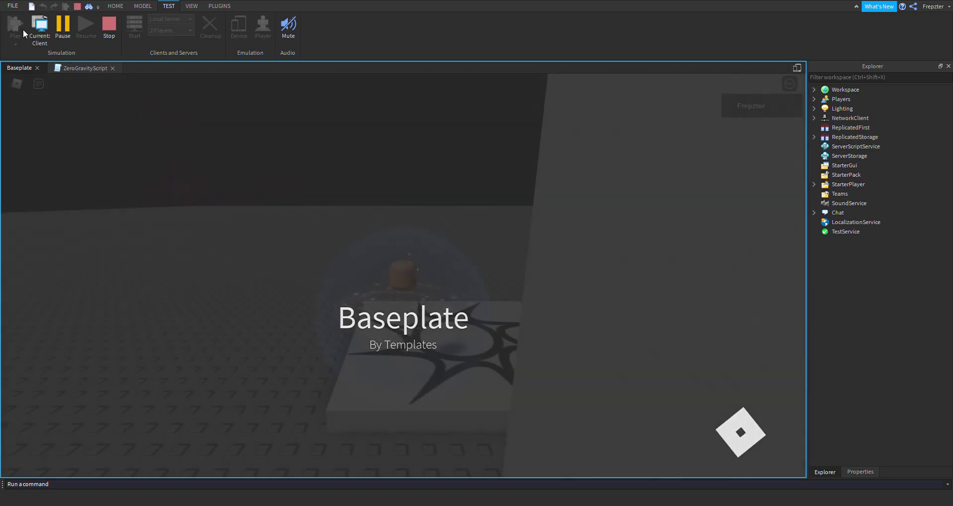
pyautogui.press('w')
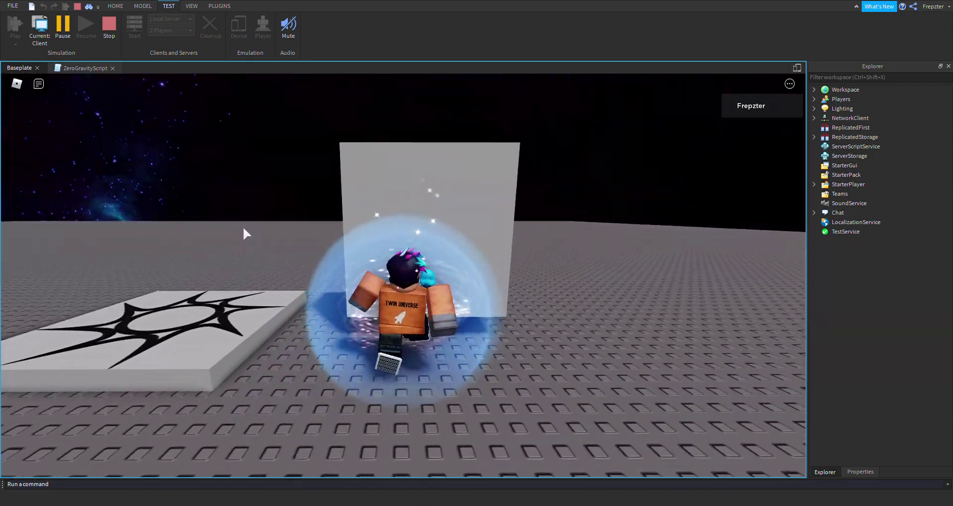
pyautogui.press('a')
pyautogui.moveTo(490, 287); pyautogui.dragTo(489, 287, button='right')
pyautogui.press('a')
pyautogui.moveTo(695, 226); pyautogui.dragTo(695, 226, button='right')
pyautogui.press('w')
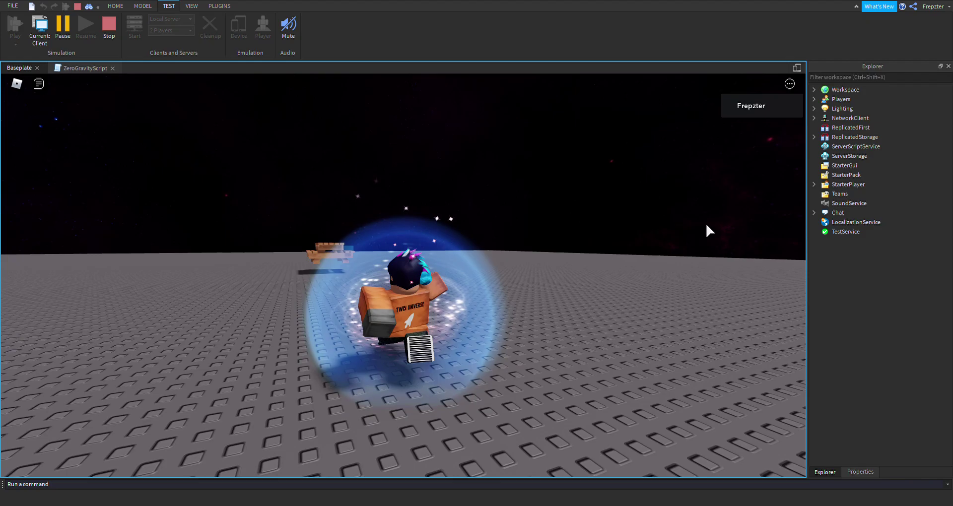
pyautogui.press('w')
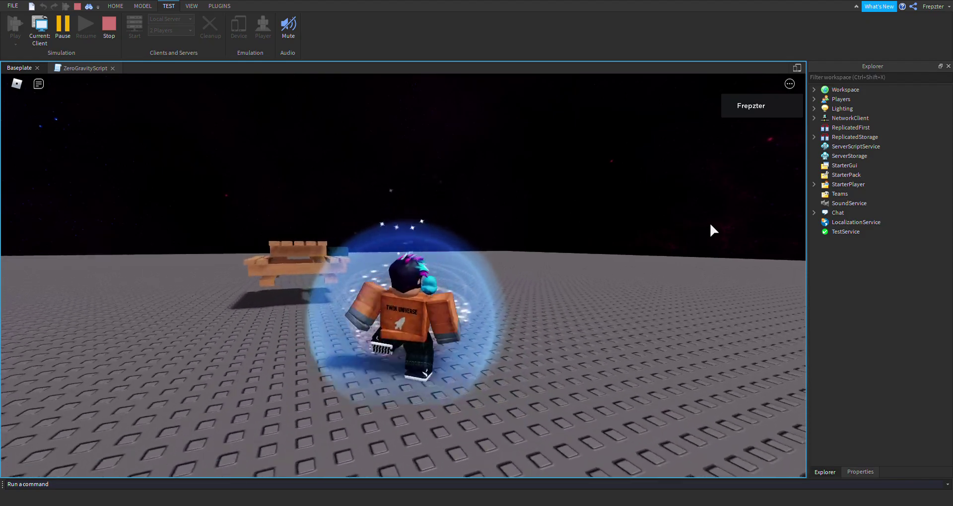
# - Jump the character up to the bench's Seat, sit in it and test how the bench moves with a rider
pyautogui.moveTo(704, 218); pyautogui.dragTo(705, 218, button='right')
pyautogui.press('space')
pyautogui.press('space')
pyautogui.press('w')
pyautogui.press('space')
pyautogui.press('w')
pyautogui.press('space')
pyautogui.press('w')
pyautogui.press('space')
pyautogui.press('w')
pyautogui.press('space')
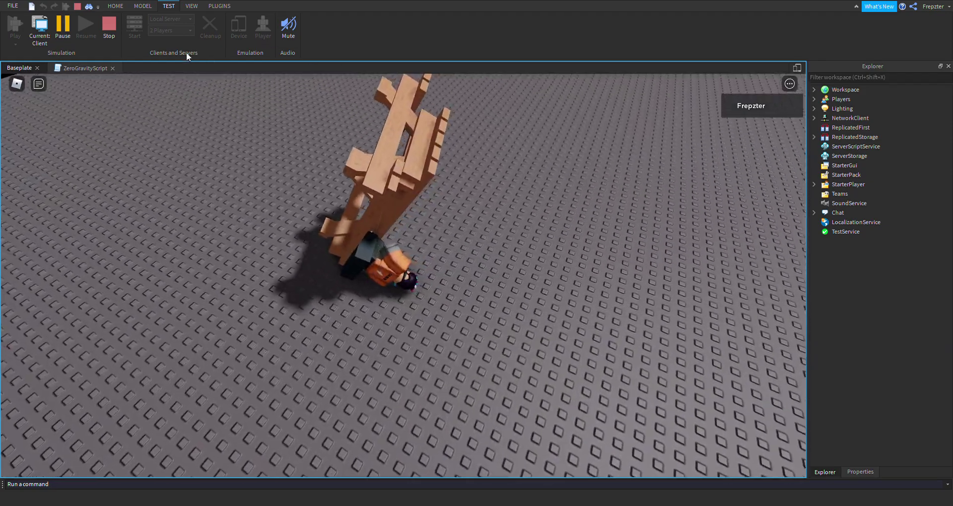
# - Insert a Part beside the tumbling bench during the playtest, turn off Collisions, and stretch the Part lengthwise toward the bench
pyautogui.click(143, 6)
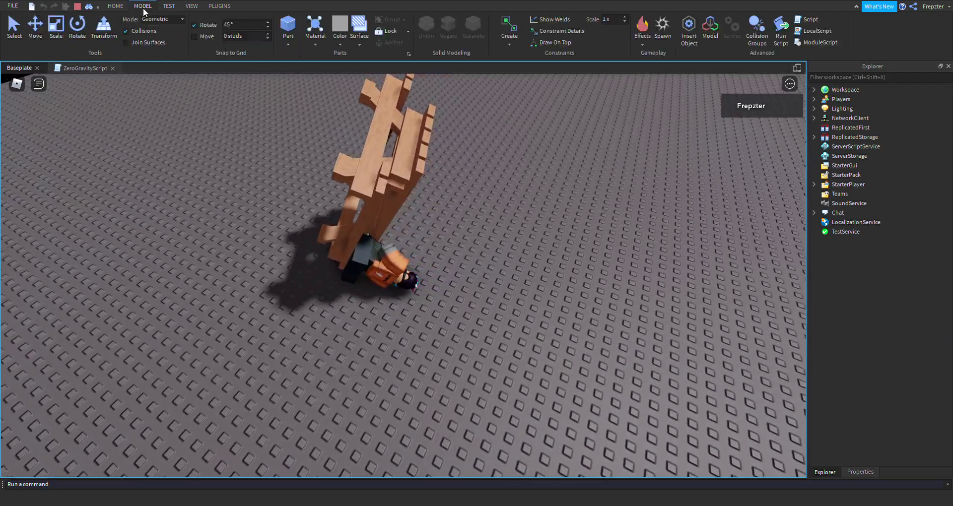
pyautogui.click(286, 27)
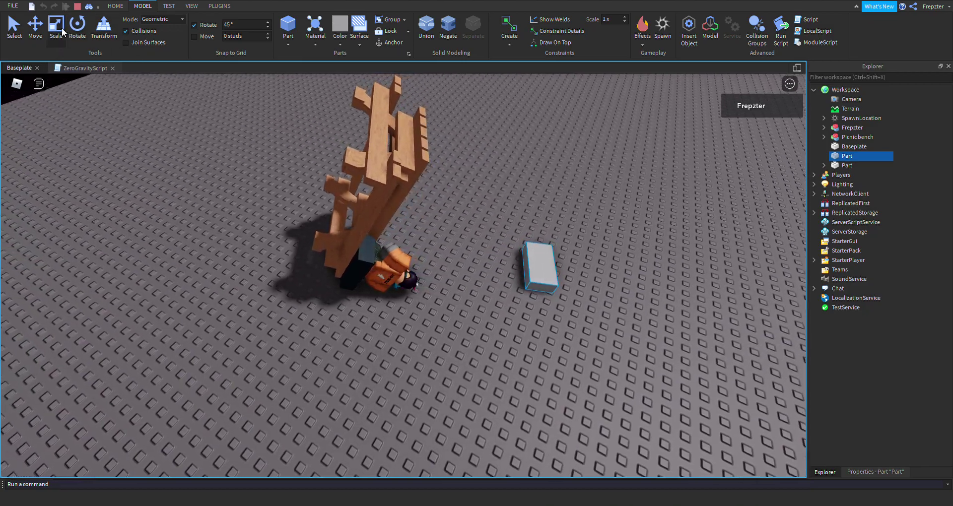
pyautogui.click(60, 27)
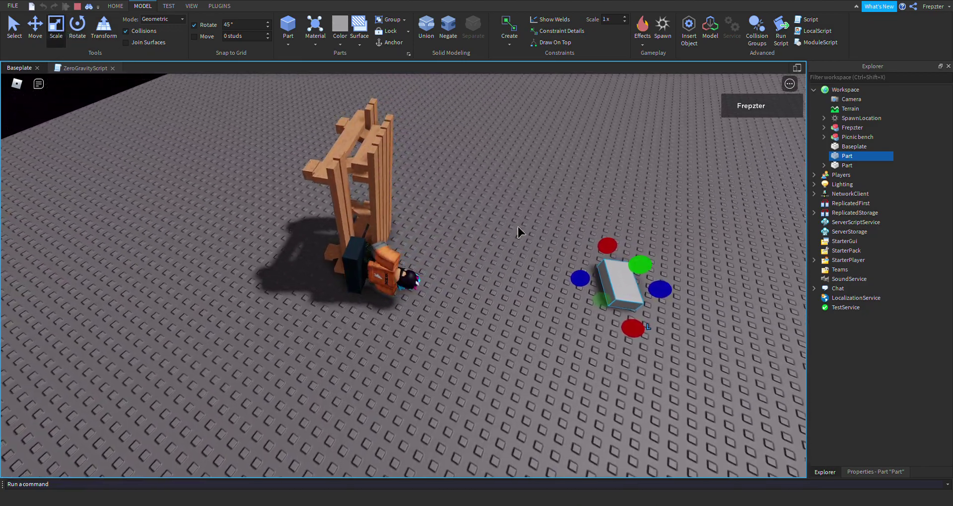
pyautogui.click(148, 32)
pyautogui.moveTo(648, 288); pyautogui.dragTo(292, 284)
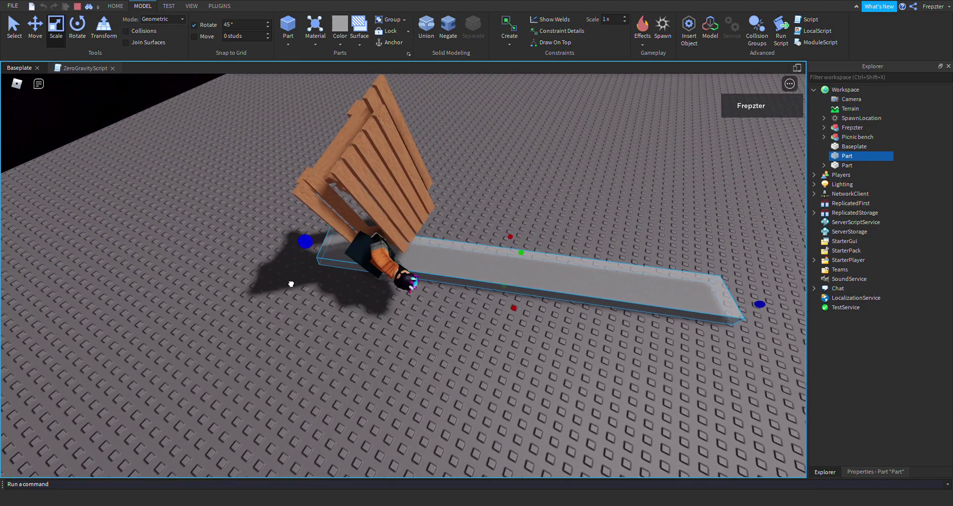
# - Make the stretched Part taller and extend its end repeatedly against the picnic bench to shove it along
pyautogui.moveTo(576, 259); pyautogui.dragTo(609, 201)
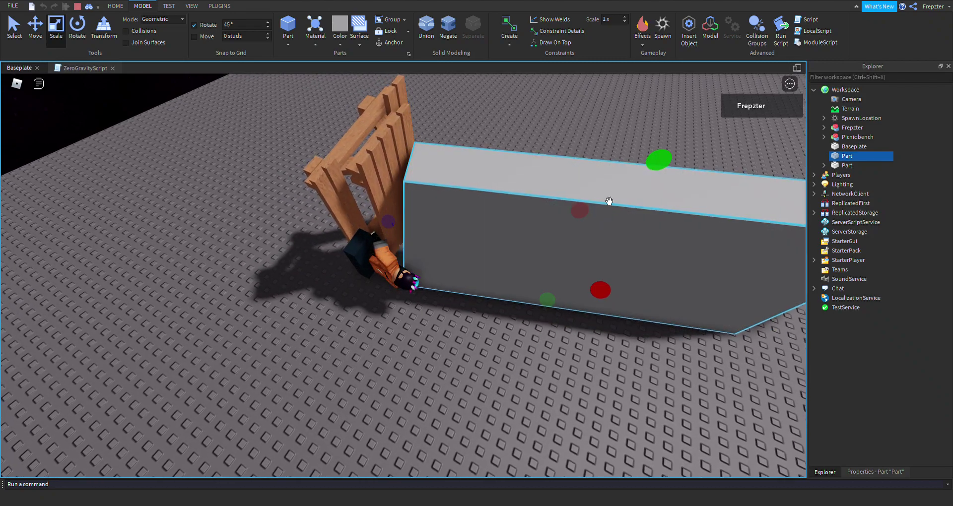
pyautogui.moveTo(360, 232); pyautogui.dragTo(484, 240)
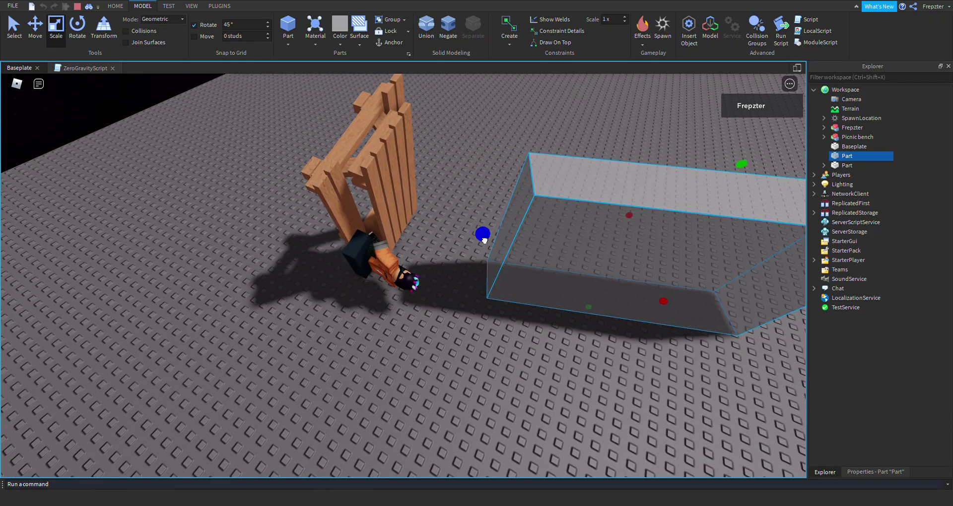
pyautogui.moveTo(389, 235); pyautogui.dragTo(414, 246)
pyautogui.moveTo(356, 234)
pyautogui.mouseDown()
pyautogui.moveTo(325, 226)
pyautogui.moveTo(665, 266)
pyautogui.moveTo(348, 221)
pyautogui.mouseUp()
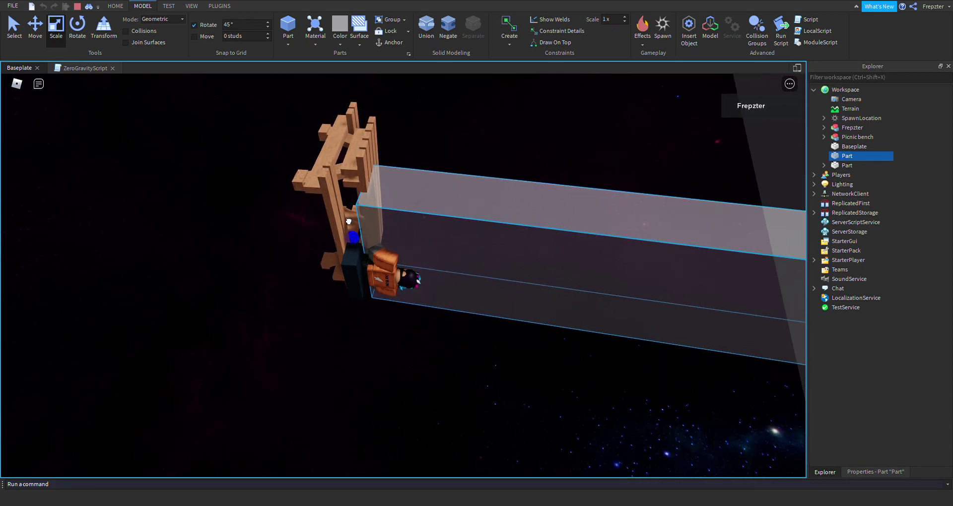
# - Stretch the long Part's end against the picnic bench again to push it and its seated rider farther out into space
pyautogui.moveTo(348, 221); pyautogui.dragTo(895, 275)
pyautogui.moveTo(694, 255)
pyautogui.mouseDown(button='right')
pyautogui.moveTo(677, 256)
pyautogui.moveTo(693, 240)
pyautogui.mouseUp(button='right')
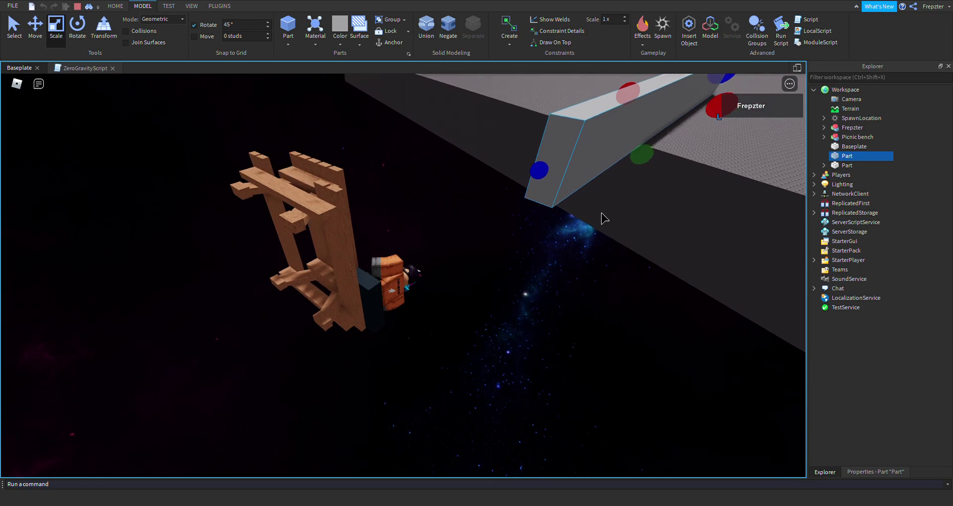
pyautogui.moveTo(615, 199); pyautogui.dragTo(375, 266)
pyautogui.moveTo(476, 248); pyautogui.dragTo(489, 241, button='right')
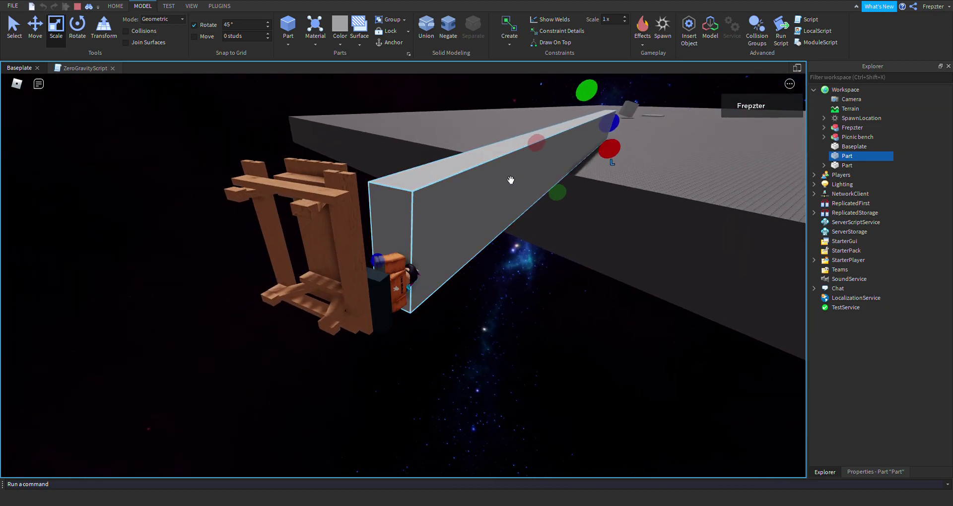
pyautogui.moveTo(577, 143); pyautogui.dragTo(530, 179, button='right')
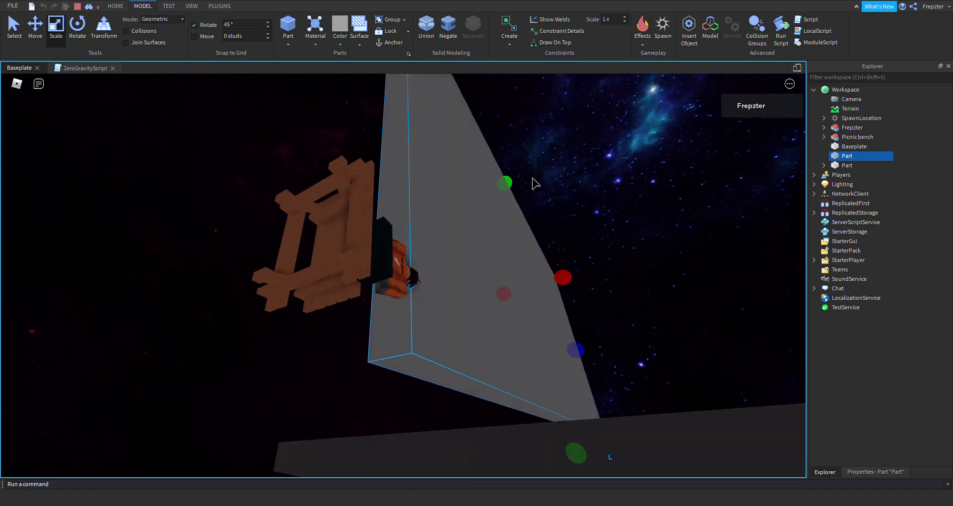
pyautogui.moveTo(165, 114); pyautogui.dragTo(403, 174, button='right')
# - Anchor the oversized Part around the picnic bench and unanchor it to test the bench's reaction, and end the playtest
pyautogui.click(390, 44)
pyautogui.moveTo(401, 103); pyautogui.dragTo(358, 114, button='right')
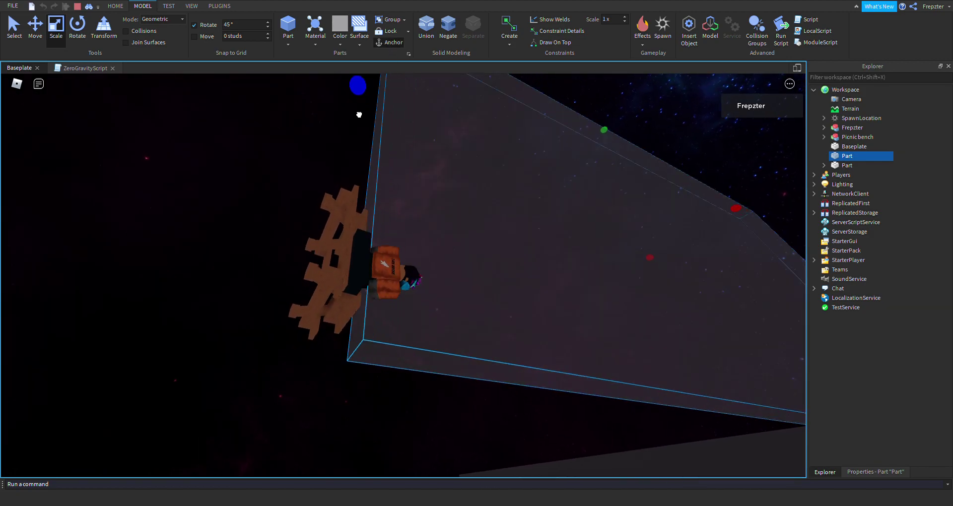
pyautogui.moveTo(316, 143); pyautogui.dragTo(667, 268, button='right')
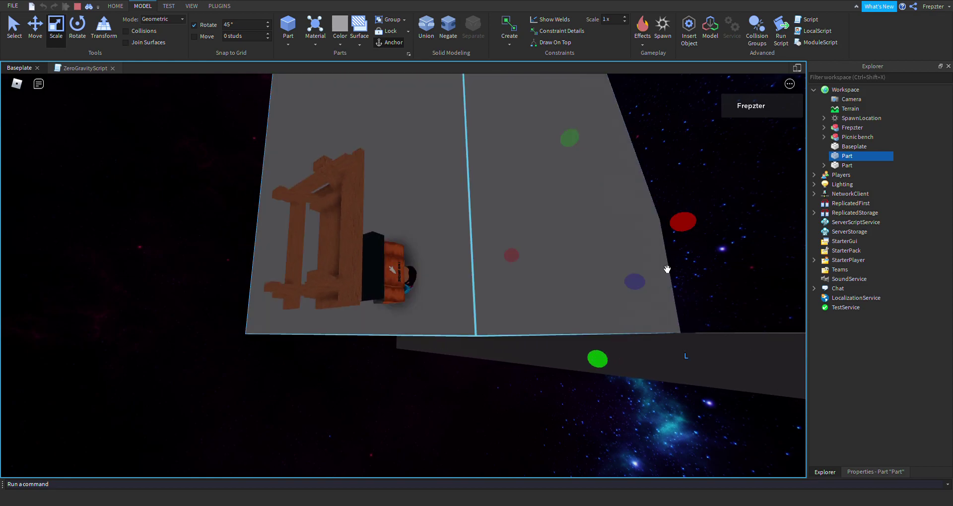
pyautogui.click(393, 43)
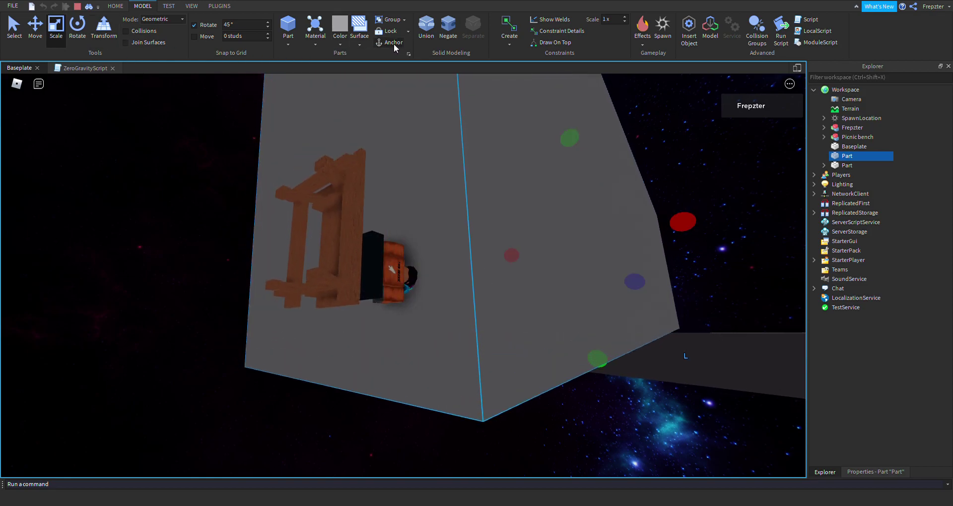
pyautogui.moveTo(604, 278); pyautogui.dragTo(617, 302, button='right')
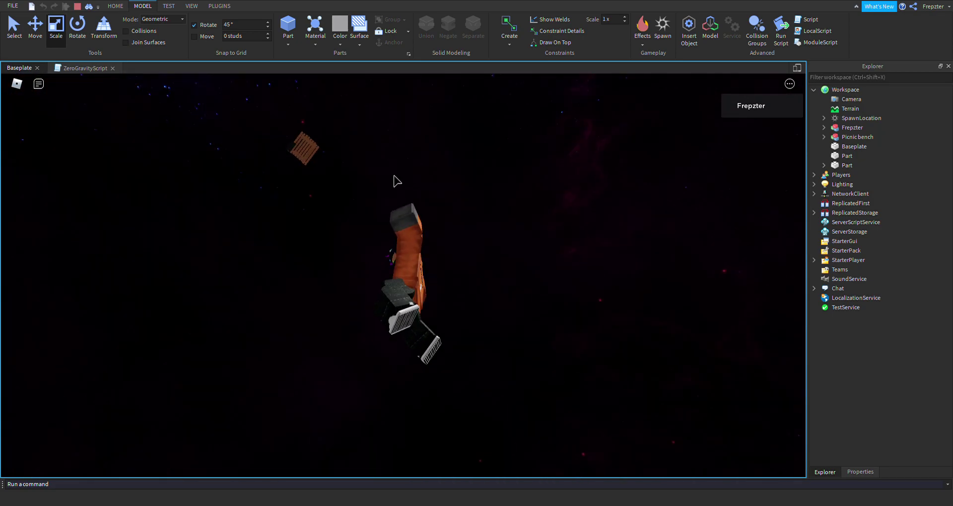
pyautogui.click(77, 6)
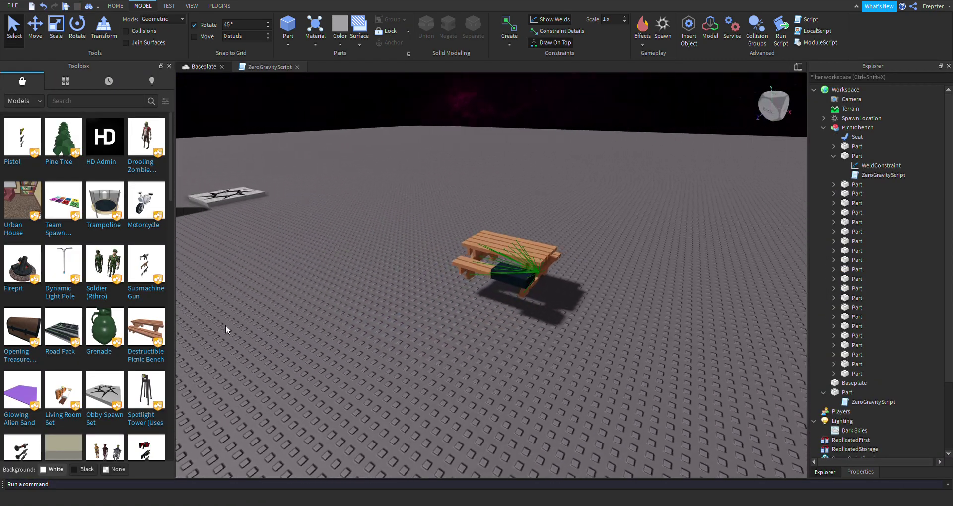
# - Insert the destructible bird house model from the Toolbox onto the baseplate near the picnic bench
pyautogui.scroll(-4, 148, 308)
pyautogui.moveTo(401, 278); pyautogui.dragTo(400, 278, button='right')
pyautogui.scroll(-3, 149, 307)
pyautogui.moveTo(227, 290); pyautogui.dragTo(327, 329, button='right')
pyautogui.press('w')
pyautogui.scroll(-4, 327, 330)
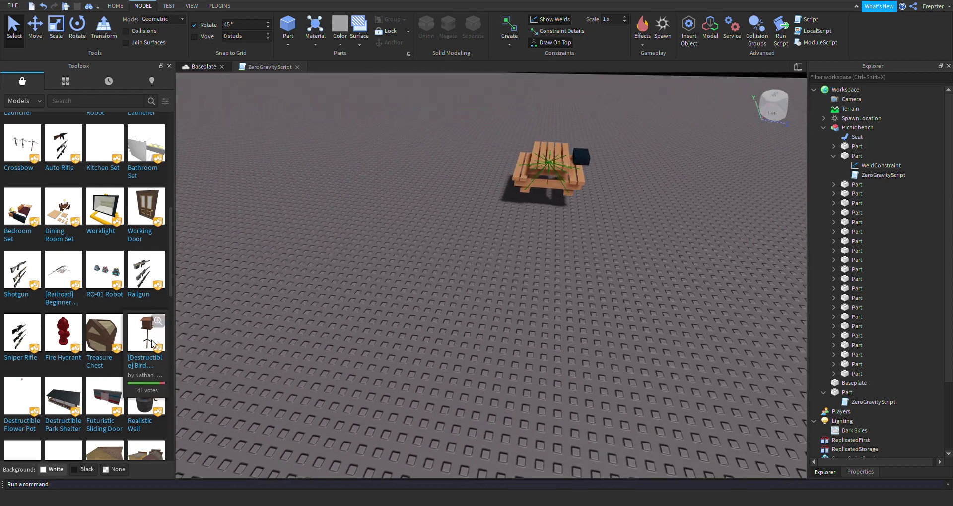
pyautogui.click(151, 340)
pyautogui.scroll(3, 419, 291)
pyautogui.moveTo(419, 291); pyautogui.dragTo(534, 240, button='right')
pyautogui.scroll(-5, 534, 240)
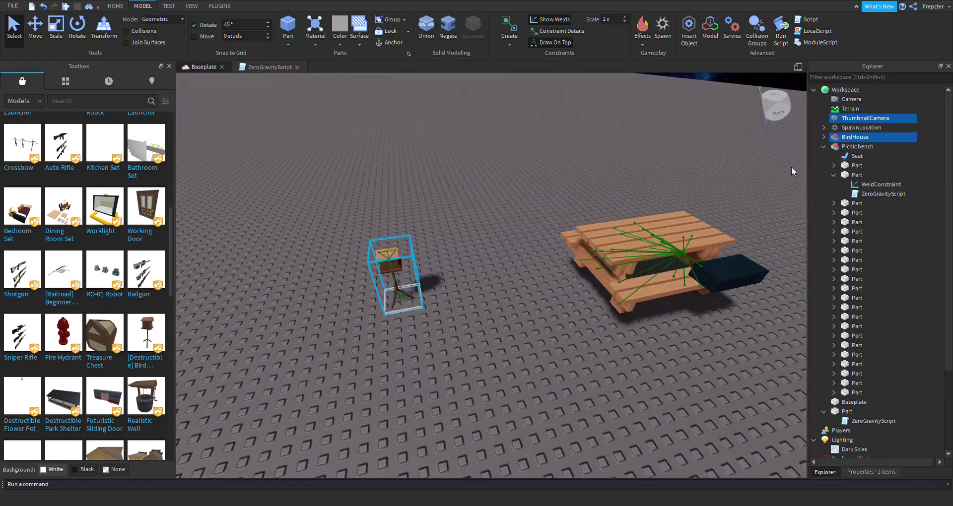
pyautogui.press('d')
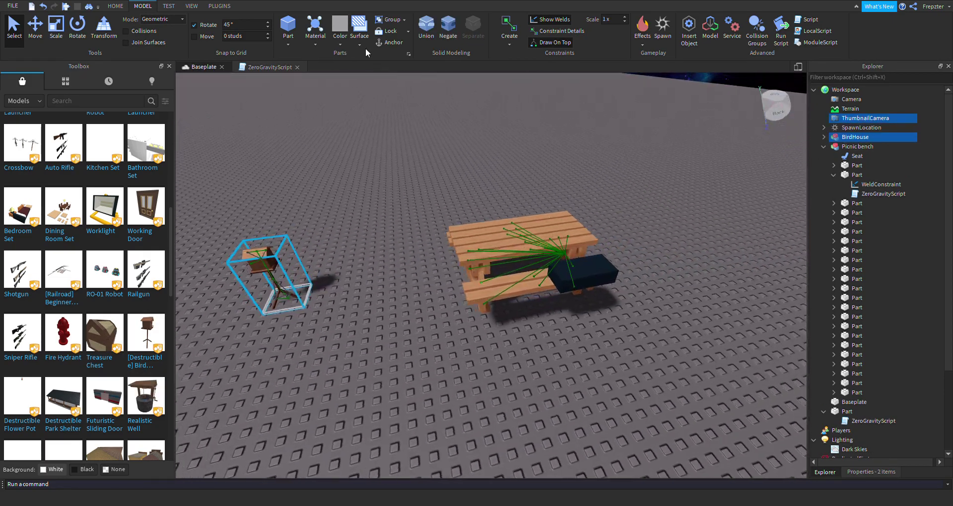
pyautogui.press('a')
# - Copy the picnic bench's ZeroGravityScript and paste it into the HouseWalls part of the BirdHouse model
pyautogui.click(544, 199)
pyautogui.moveTo(544, 200); pyautogui.dragTo(554, 174, button='right')
pyautogui.press('w')
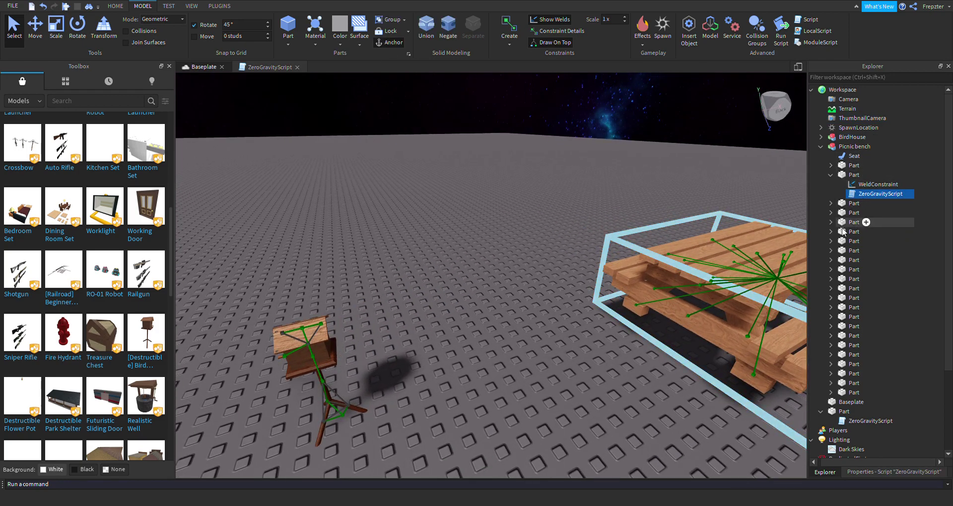
pyautogui.click(301, 360)
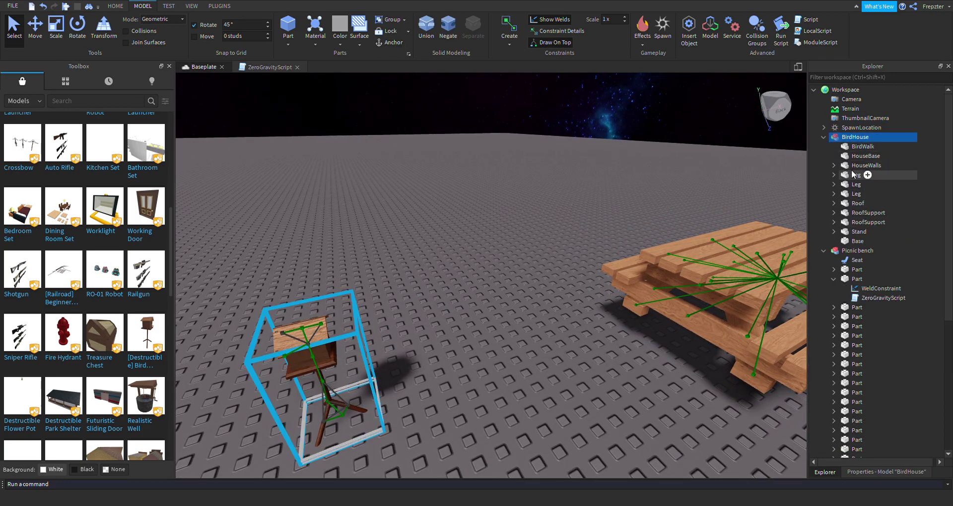
pyautogui.hotkey('ctrl', 'shift', 'v')
pyautogui.click(521, 246)
pyautogui.scroll(-5, 522, 247)
pyautogui.moveTo(522, 247); pyautogui.dragTo(462, 245, button='right')
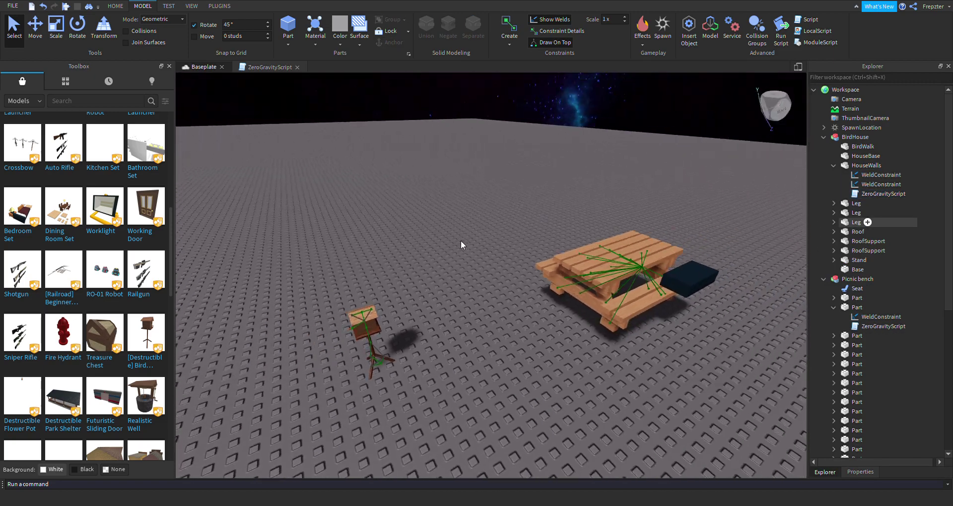
# - Find the SchoolBus model in the Toolbox and insert it onto an empty area of the baseplate
pyautogui.scroll(2, 62, 320)
pyautogui.moveTo(201, 295); pyautogui.dragTo(198, 269, button='right')
pyautogui.press('a')
pyautogui.scroll(4, 76, 298)
pyautogui.press('a')
pyautogui.press('a')
pyautogui.press('a')
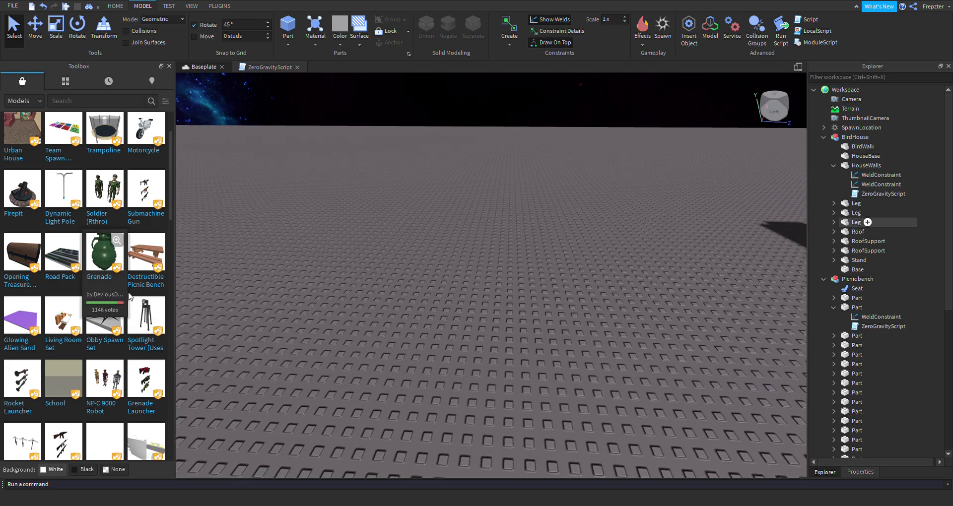
pyautogui.scroll(-4, 141, 342)
pyautogui.scroll(1, 144, 335)
pyautogui.scroll(5, 144, 338)
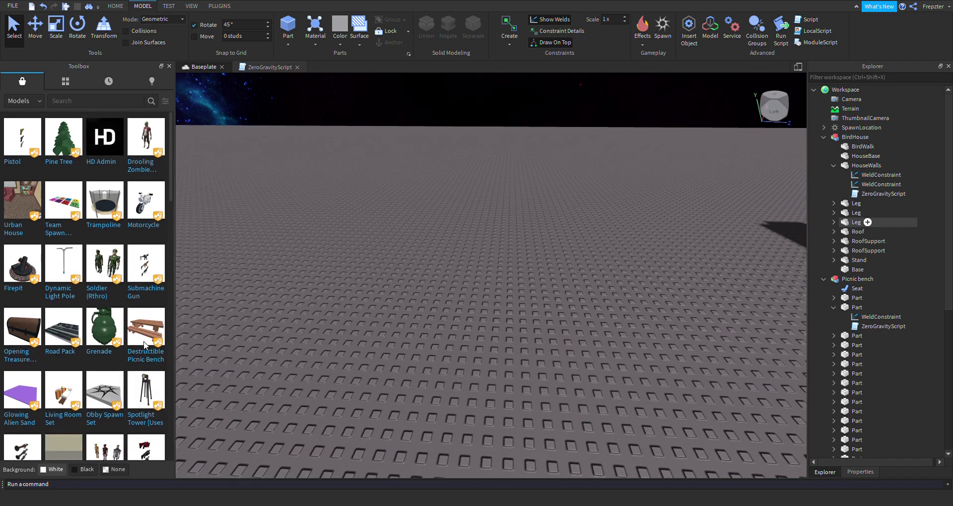
pyautogui.scroll(-10, 145, 344)
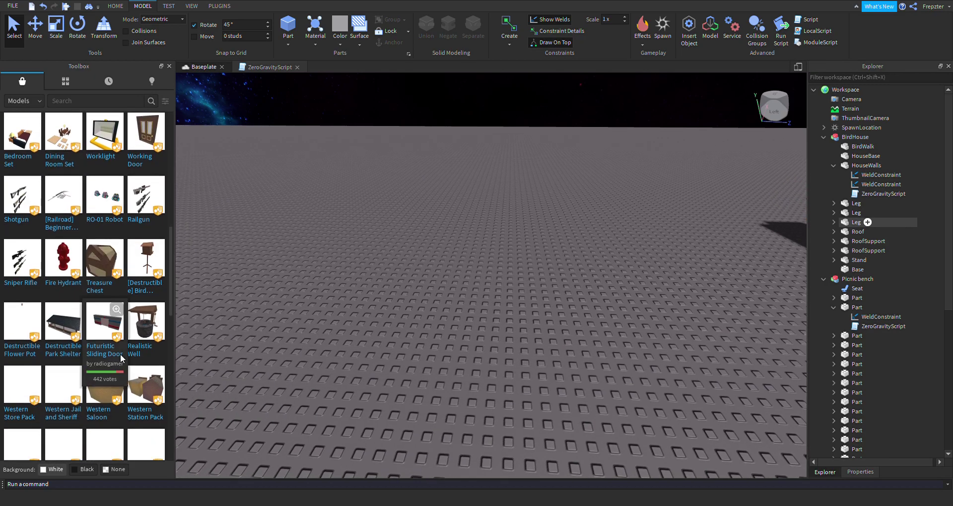
pyautogui.scroll(-10, 136, 368)
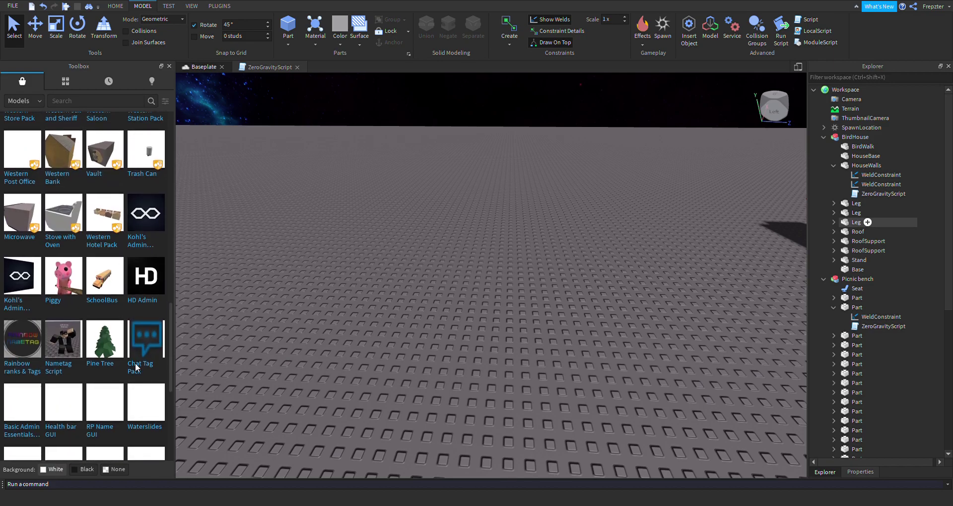
pyautogui.click(118, 300)
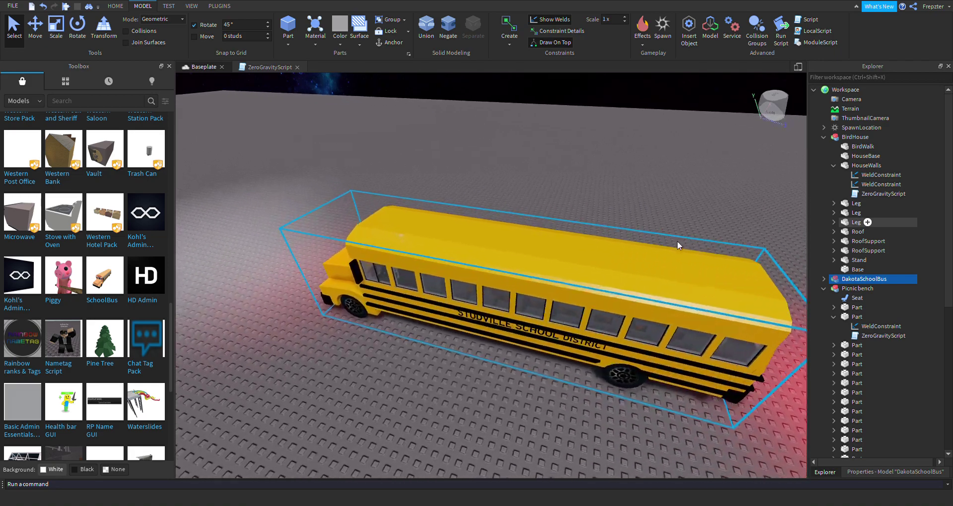
# - Paste the ZeroGravityScript into a PassengerSeat of the DakotaSchoolBus model
pyautogui.click(823, 279)
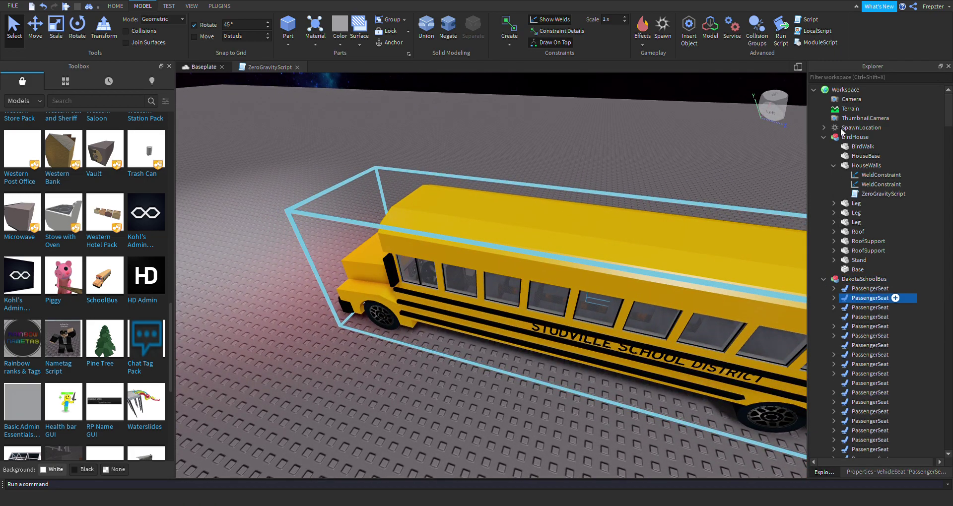
pyautogui.hotkey('ctrl', 'shift', 'v')
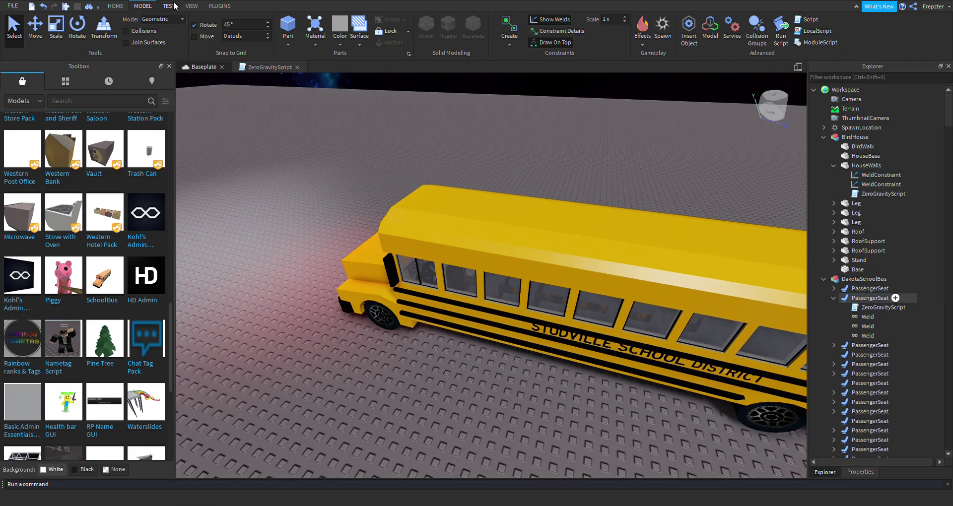
# - Start a playtest and walk the character to the bird house and picnic bench, cancelling the T-shirt purchase prompts
pyautogui.click(10, 24)
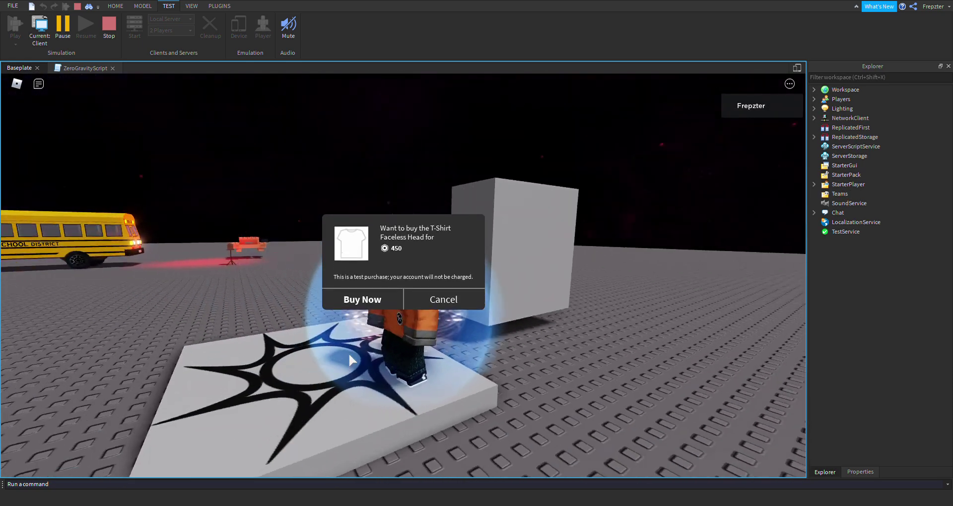
pyautogui.press('w')
pyautogui.press('a')
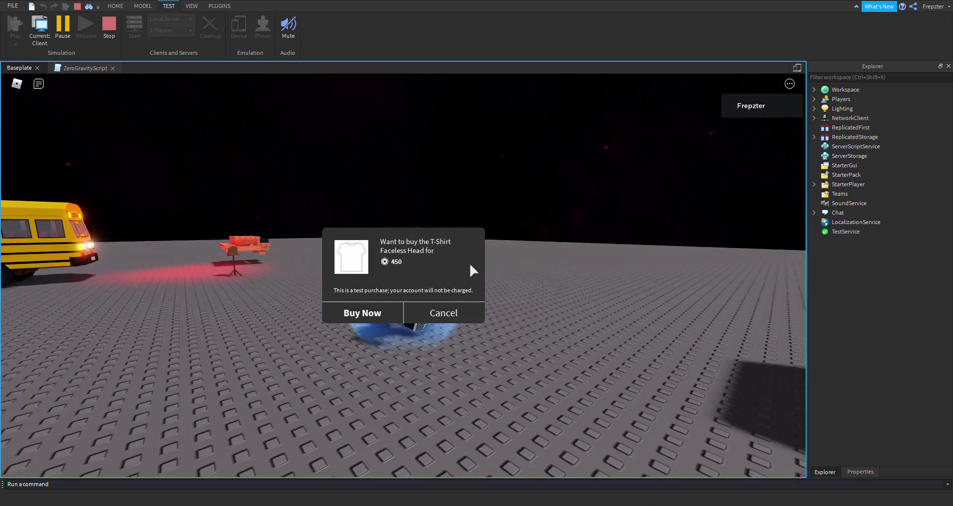
pyautogui.click(469, 315)
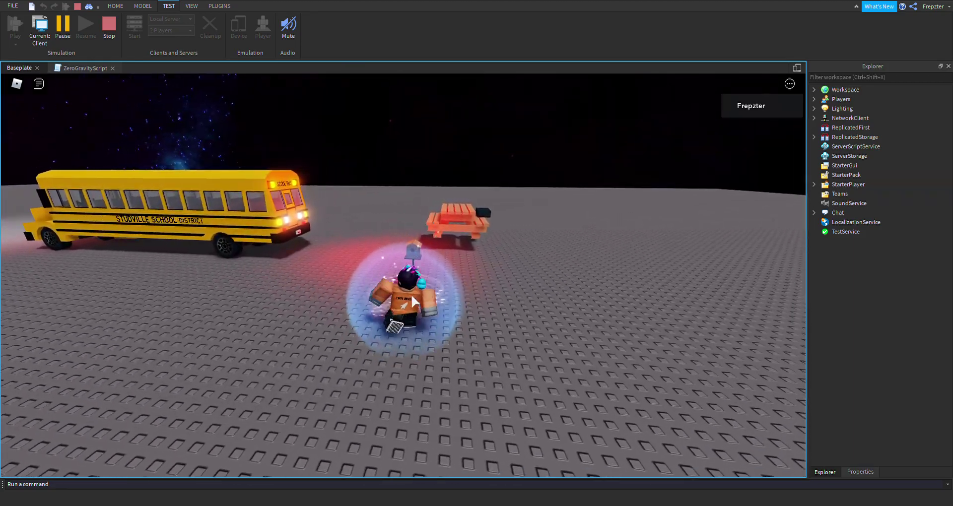
pyautogui.click(469, 313)
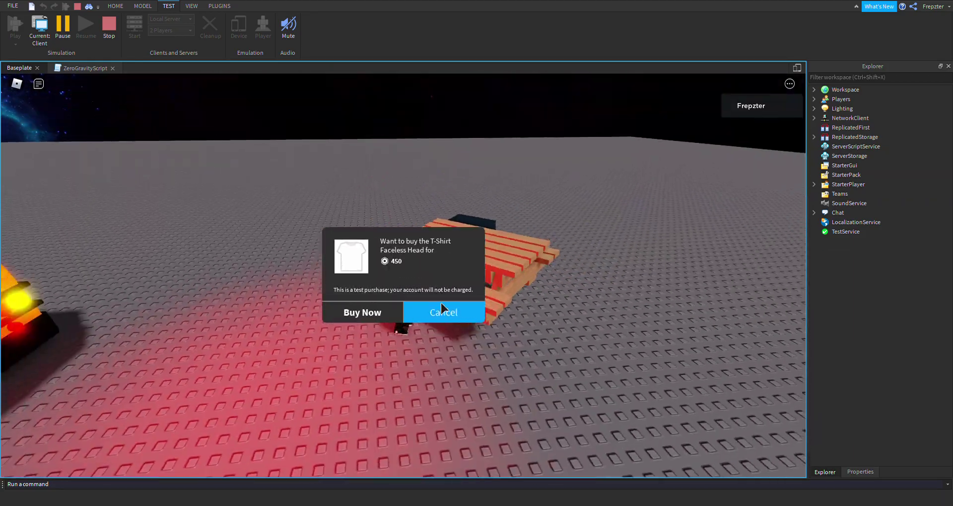
pyautogui.click(442, 309)
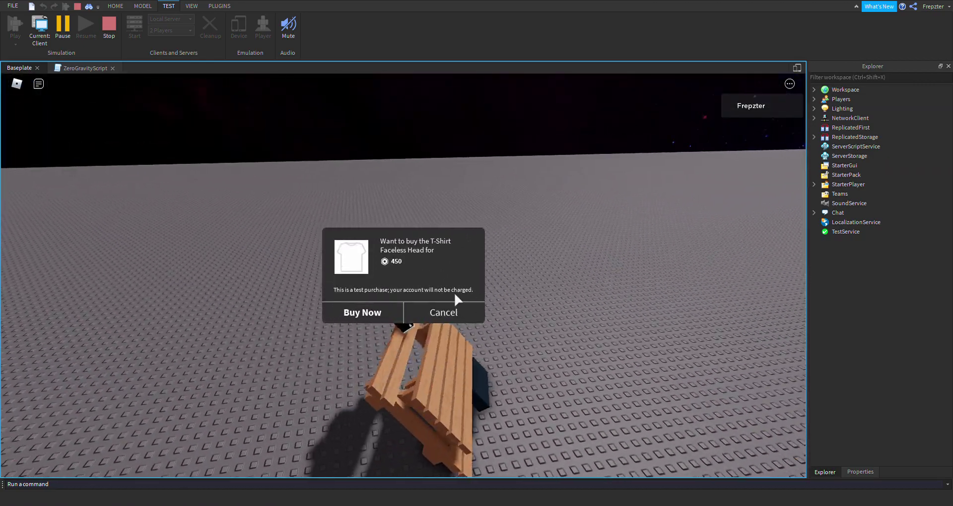
pyautogui.click(454, 300)
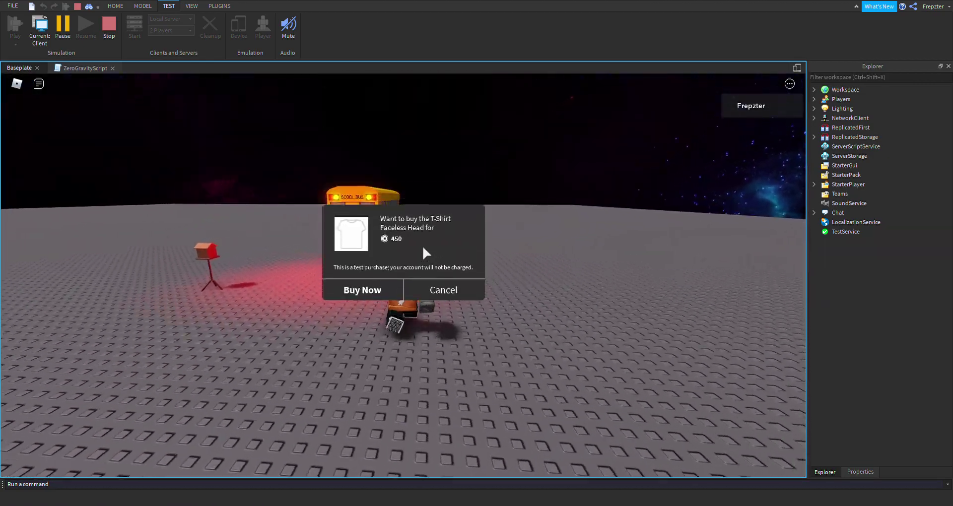
# - Test the bird house and the inside of the school bus with the character, cancelling the purchase prompts, and stop the playtest
pyautogui.click(446, 307)
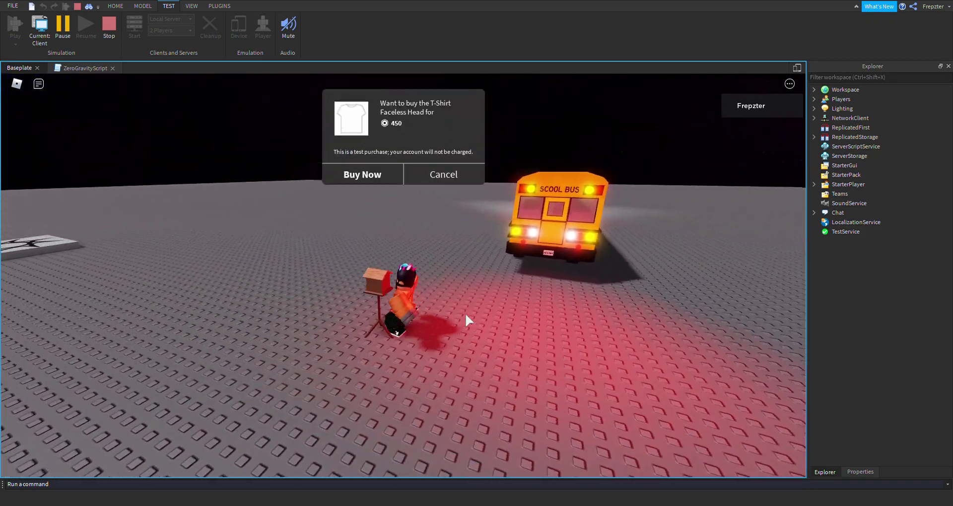
pyautogui.click(465, 313)
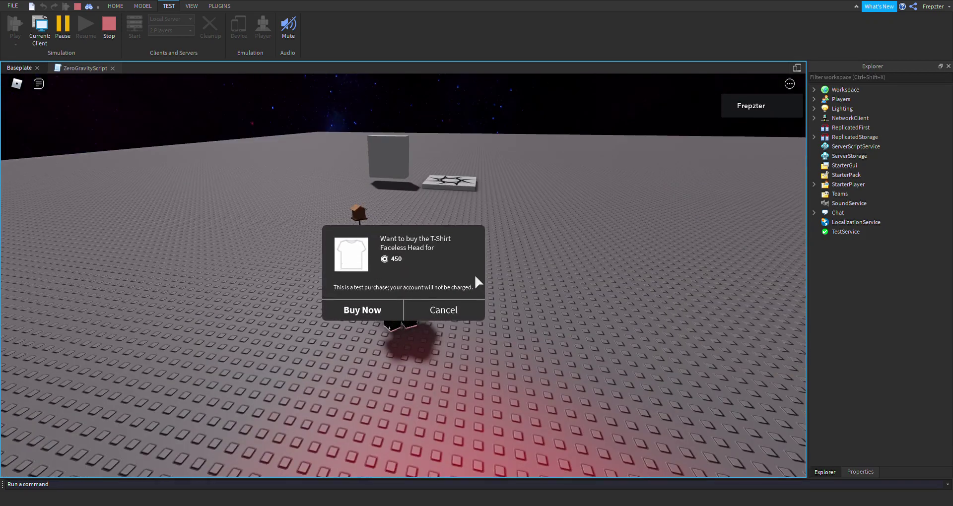
pyautogui.click(474, 310)
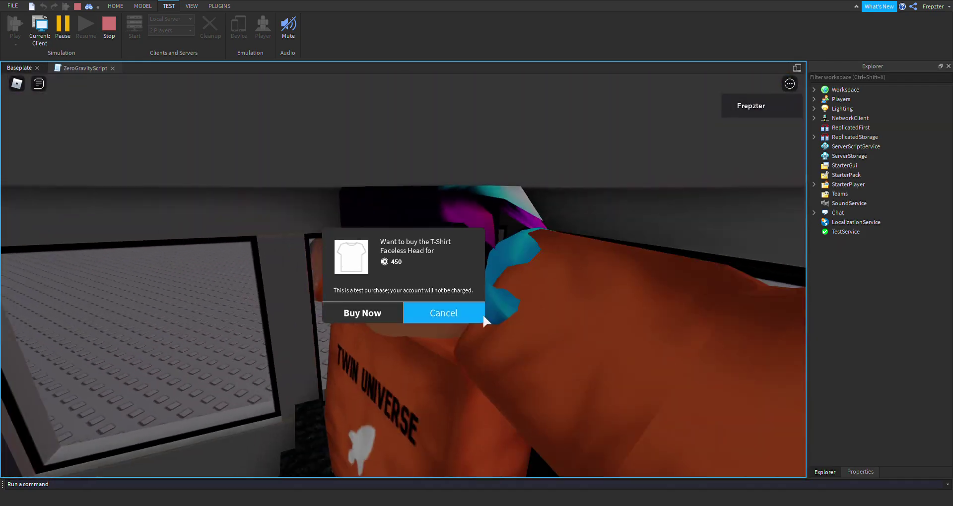
pyautogui.click(475, 316)
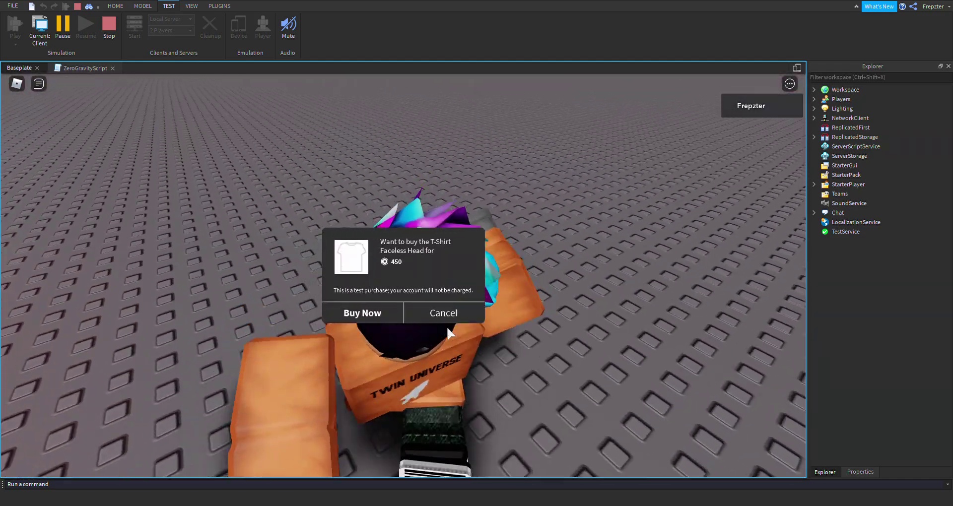
pyautogui.click(454, 312)
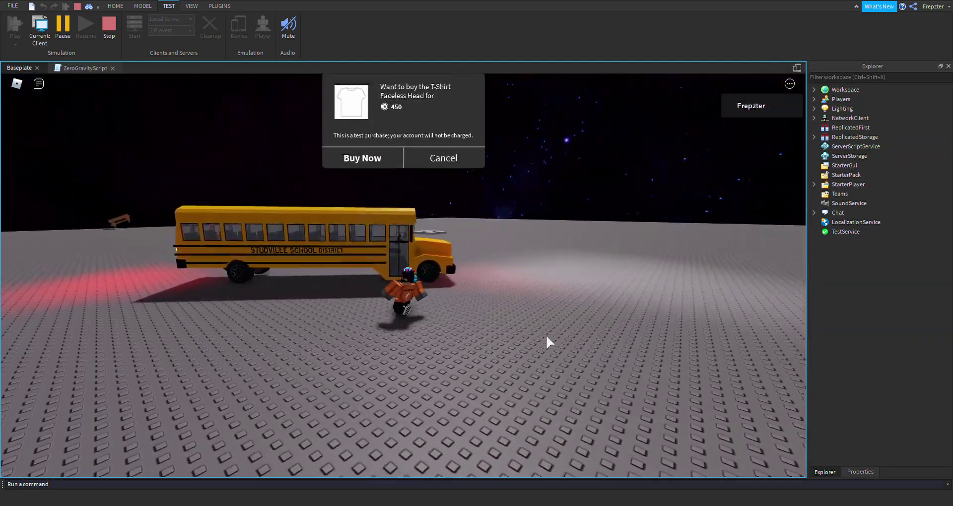
pyautogui.click(452, 307)
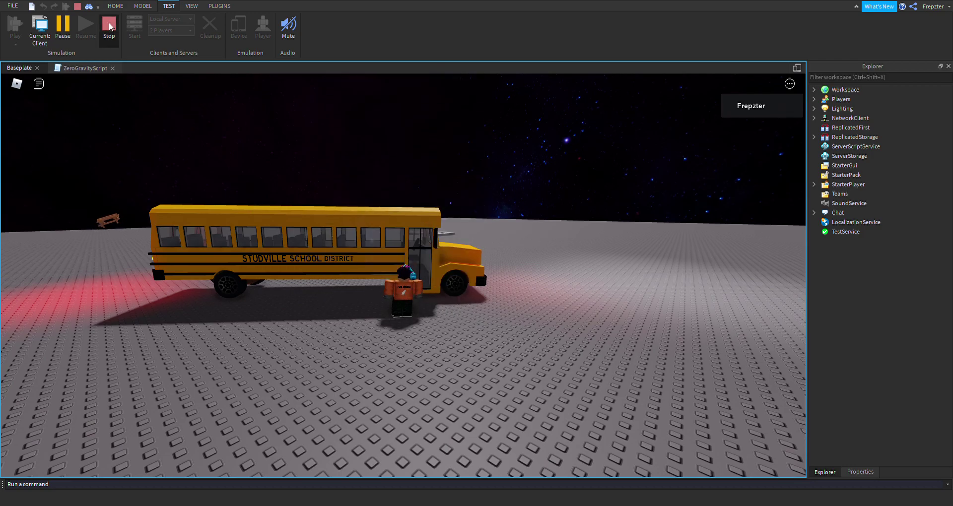
pyautogui.hotkey('shift', 'F5')
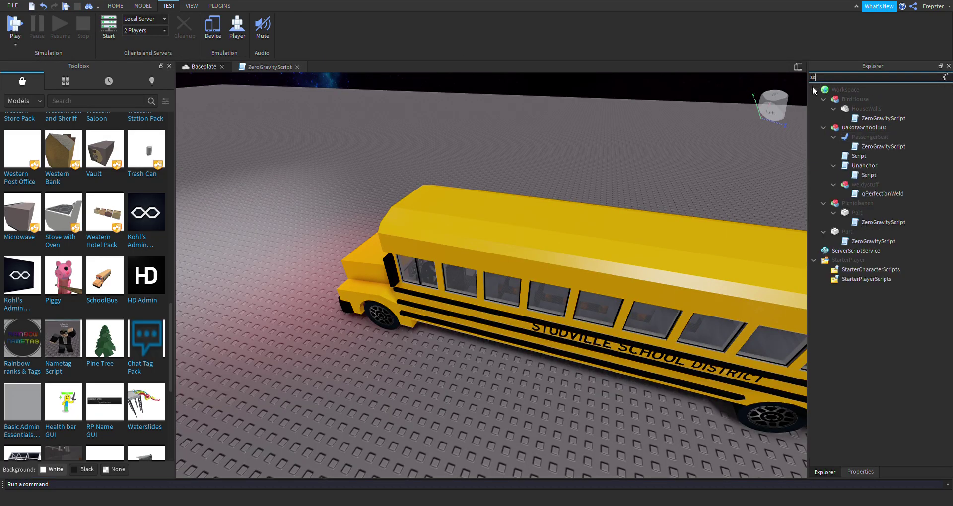
# - Delete the PassengerSeat containing the ZeroGravityScript, along with the rest of the DakotaSchoolBus model
pyautogui.press('s')
pyautogui.moveTo(655, 149); pyautogui.dragTo(775, 131, button='right')
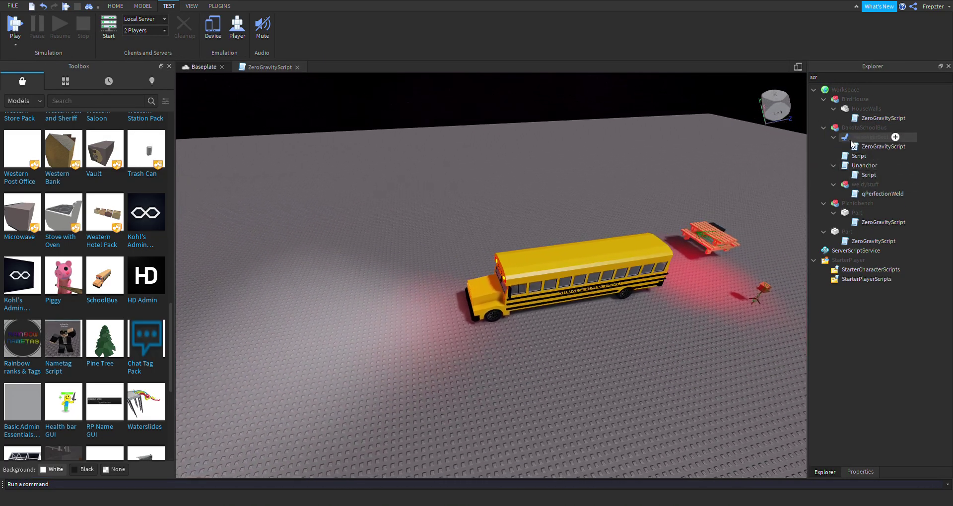
pyautogui.click(857, 137)
pyautogui.press('Delete')
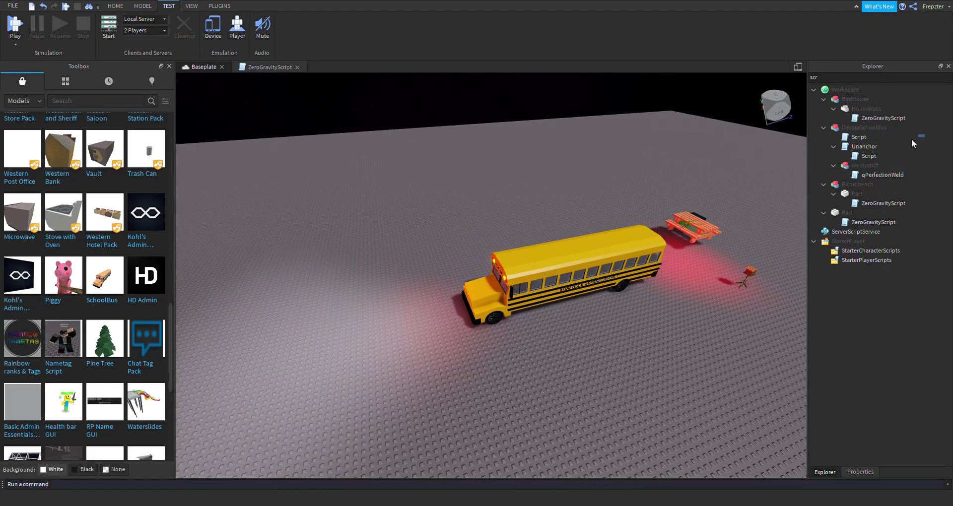
pyautogui.press('Delete')
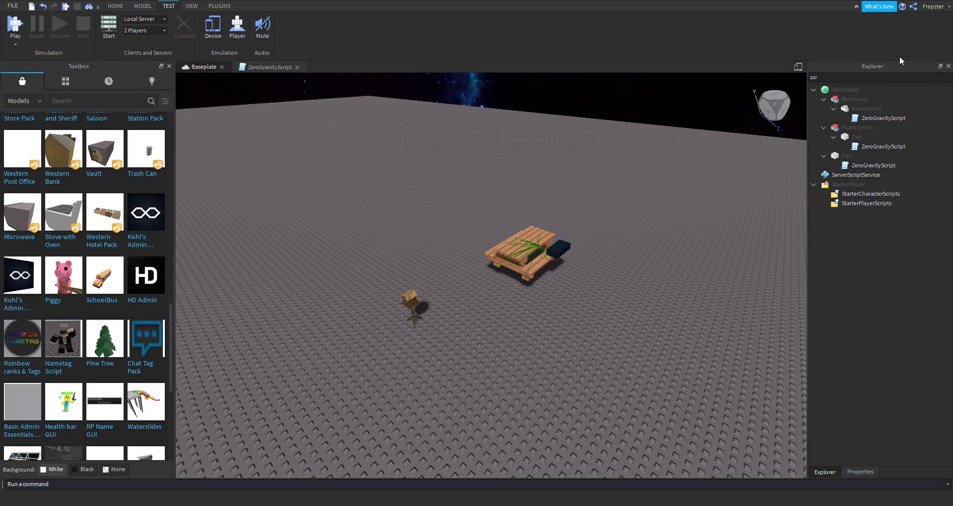
# - Open the ZeroGravityScript in the bird house's HouseWalls and review its BodyVelocity code
pyautogui.click(868, 125)
pyautogui.click(868, 118)
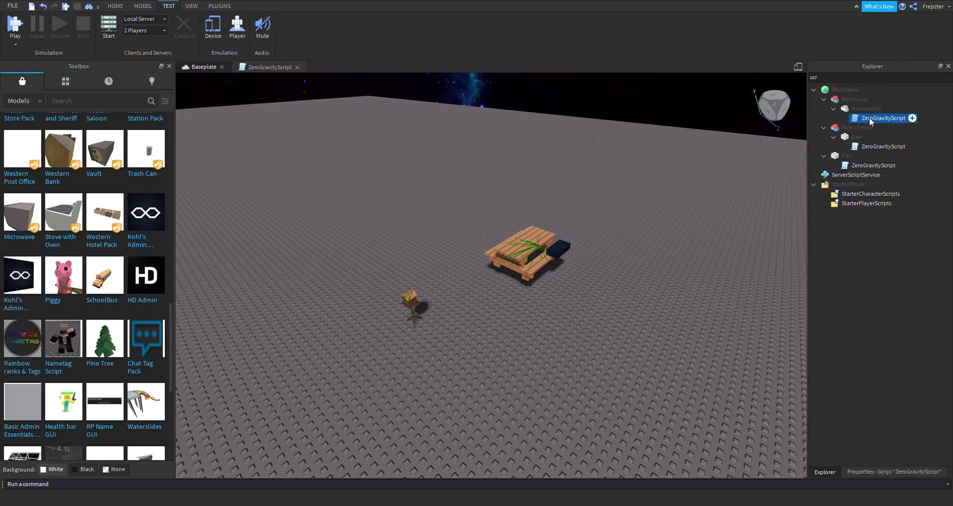
pyautogui.doubleClick(868, 118)
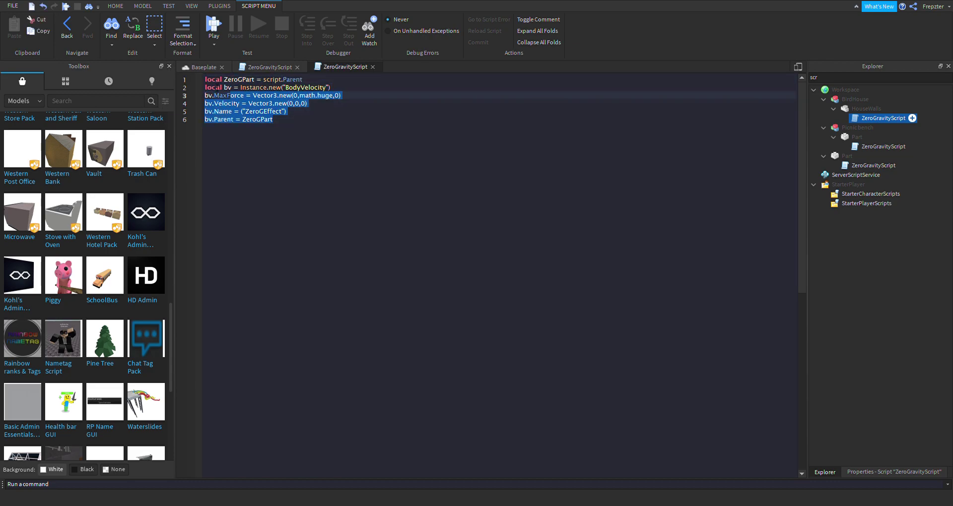
pyautogui.moveTo(217, 87); pyautogui.dragTo(205, 80)
# - Return to the Baseplate scene and look over the bird house, picnic bench, block and spawn location from above
pyautogui.click(204, 67)
pyautogui.moveTo(391, 198); pyautogui.dragTo(422, 219, button='right')
pyautogui.press('s')
pyautogui.moveTo(334, 215); pyautogui.dragTo(584, 332)
pyautogui.moveTo(388, 250); pyautogui.dragTo(576, 391)
pyautogui.moveTo(576, 391); pyautogui.dragTo(522, 397, button='right')
pyautogui.moveTo(393, 219); pyautogui.dragTo(666, 392)
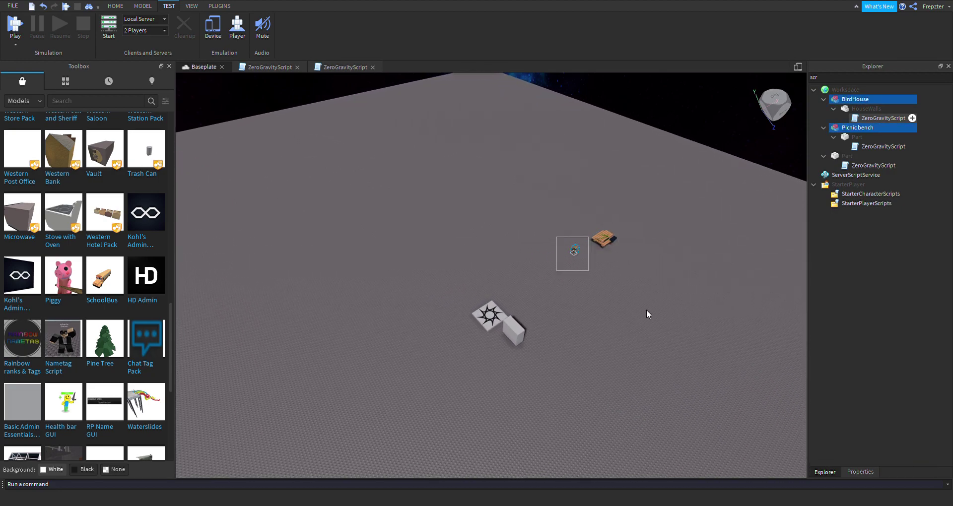
pyautogui.moveTo(675, 288); pyautogui.dragTo(639, 308, button='right')
pyautogui.press('a')
pyautogui.moveTo(404, 185); pyautogui.dragTo(606, 267)
pyautogui.click(606, 267)
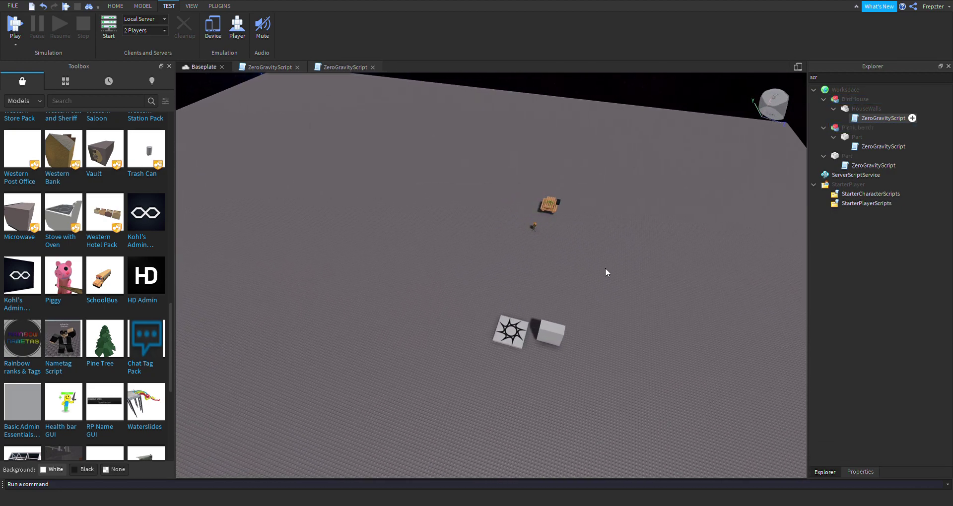